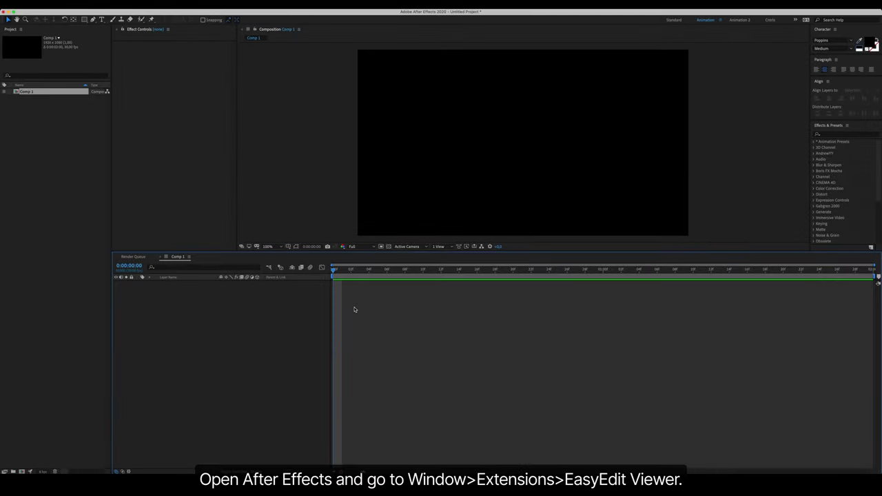
Open the EasyEdit Viewer panel from Window > Extensions
click(206, 6)
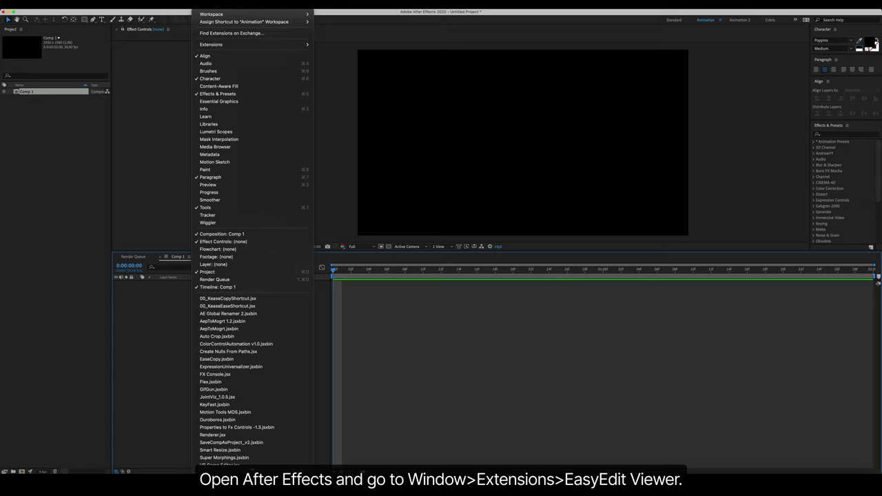
mouse_move(216, 44)
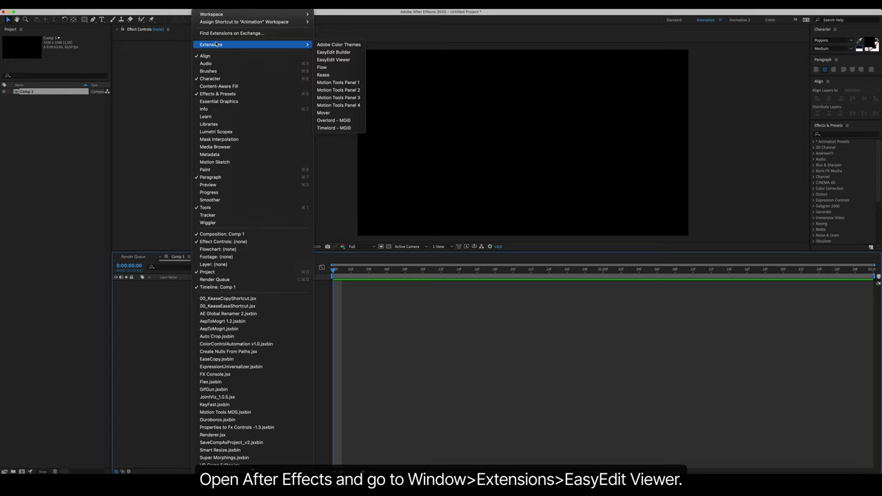
click(338, 59)
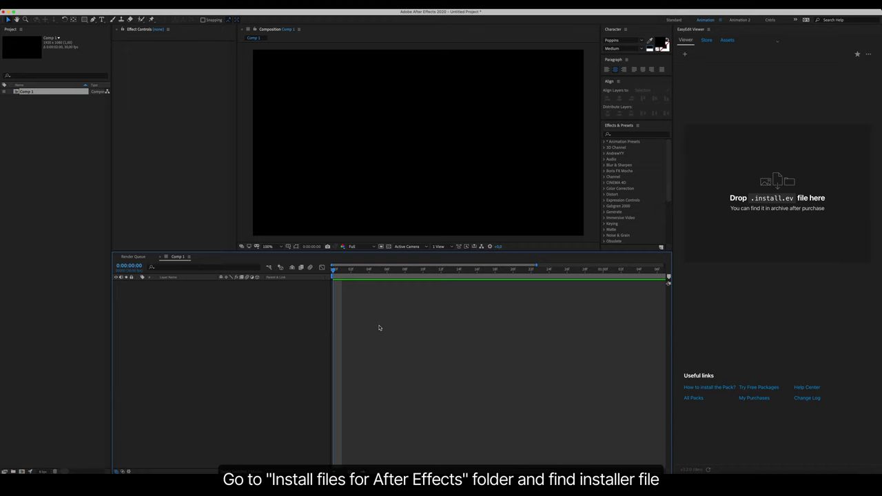
In Finder, locate Cinematic Titles_v1.install.ev in the 03 For After Effects folder
click(21, 471)
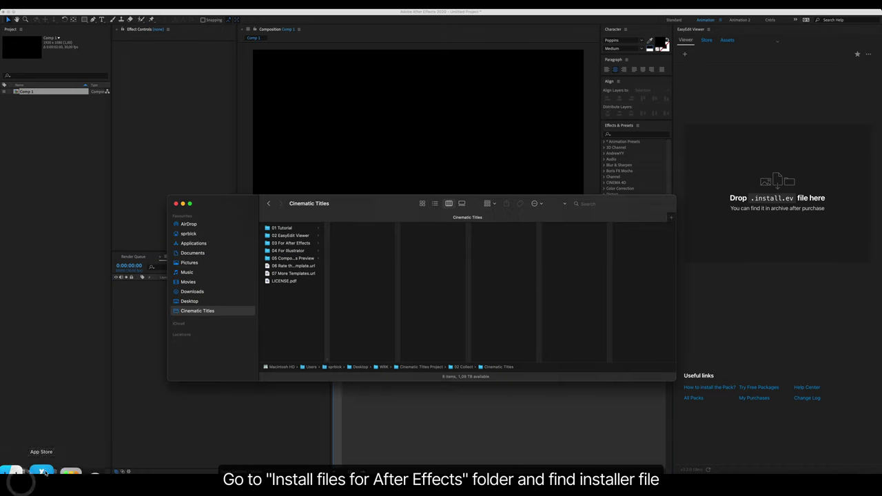
click(294, 243)
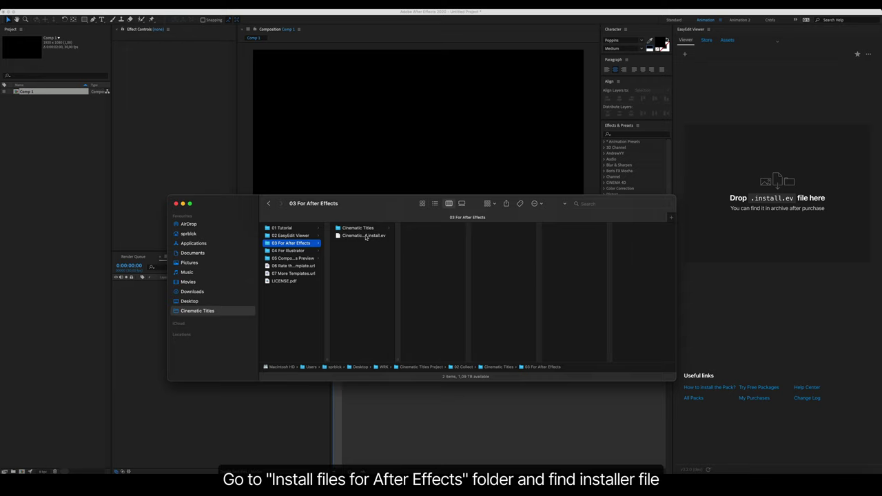
click(366, 239)
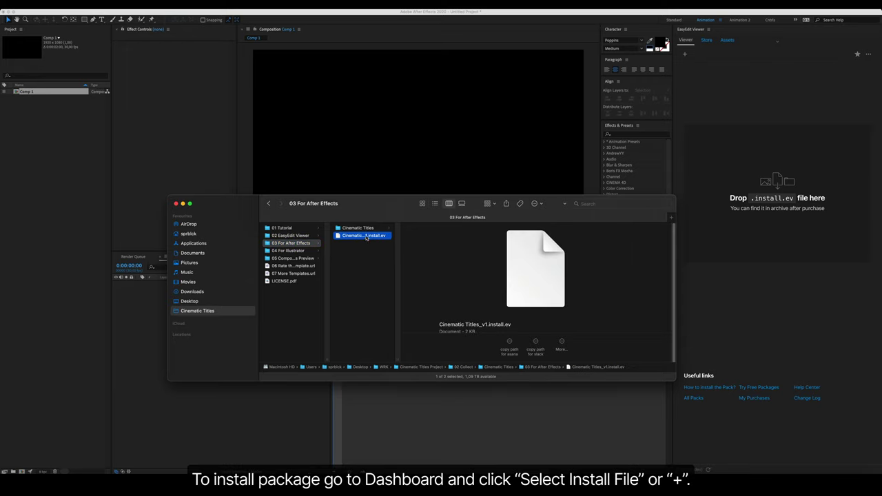
Drop the installer into EasyEdit Viewer, enter the purchaser's e-mail and purchase code, and install
drag(421, 270, 775, 225)
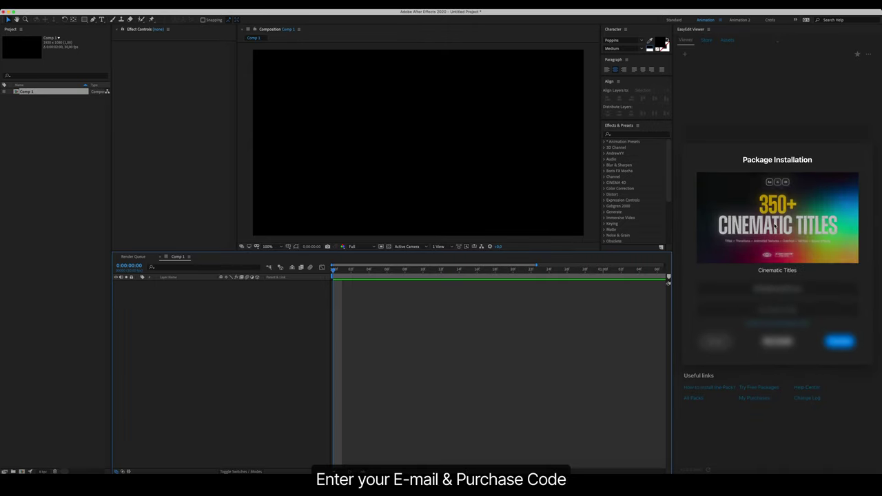
click(769, 310)
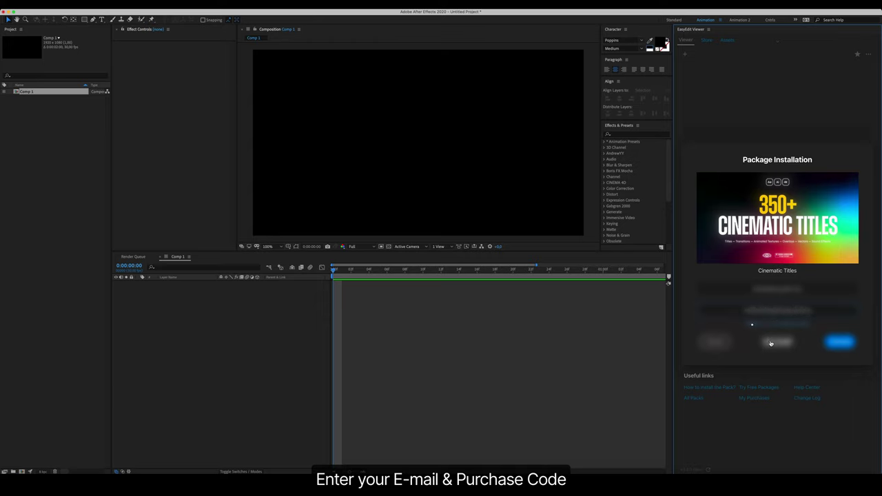
click(770, 343)
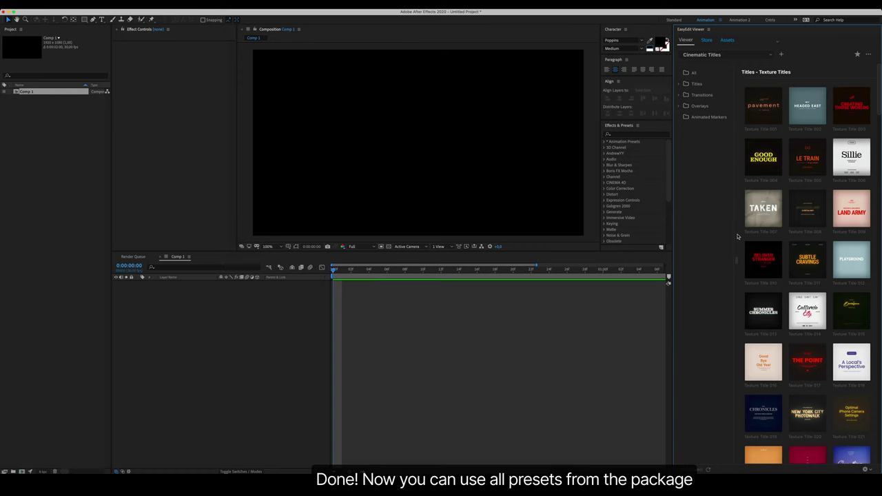
Browse the Texture, Basic, Full Screen, Texture End and Basic End Titles categories and transitions
scroll(737, 237, down, 3)
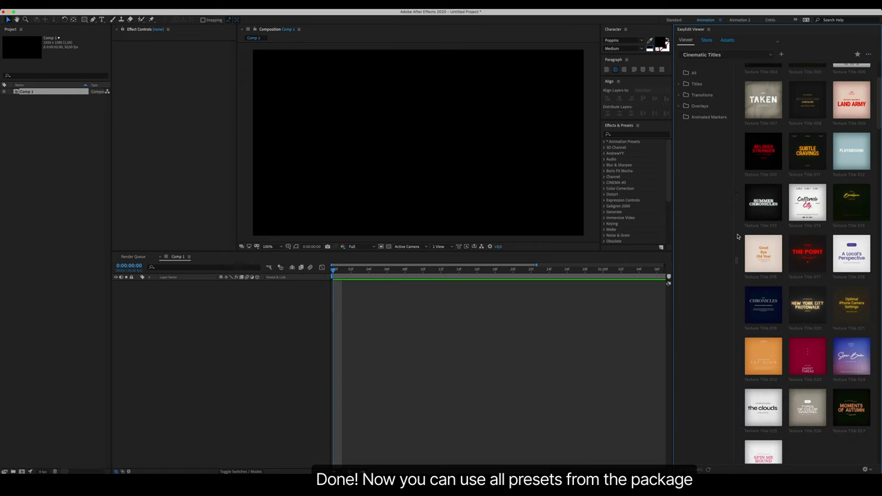
scroll(737, 236, down, 5)
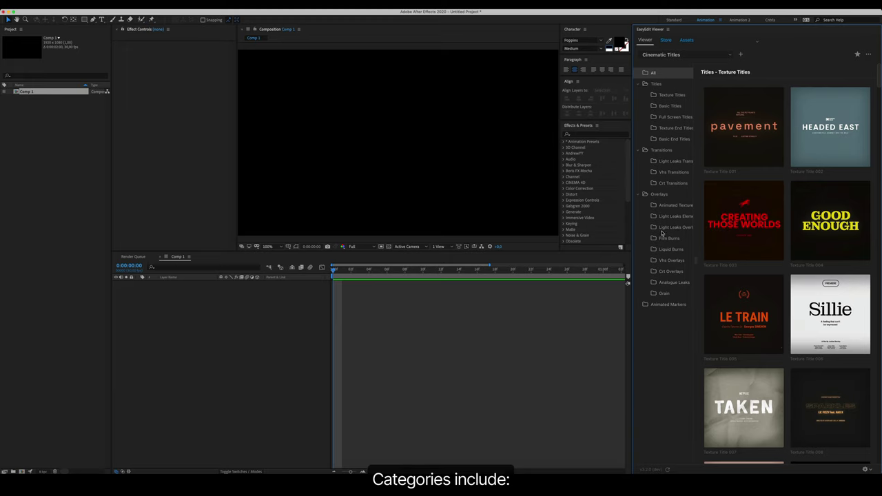
click(663, 95)
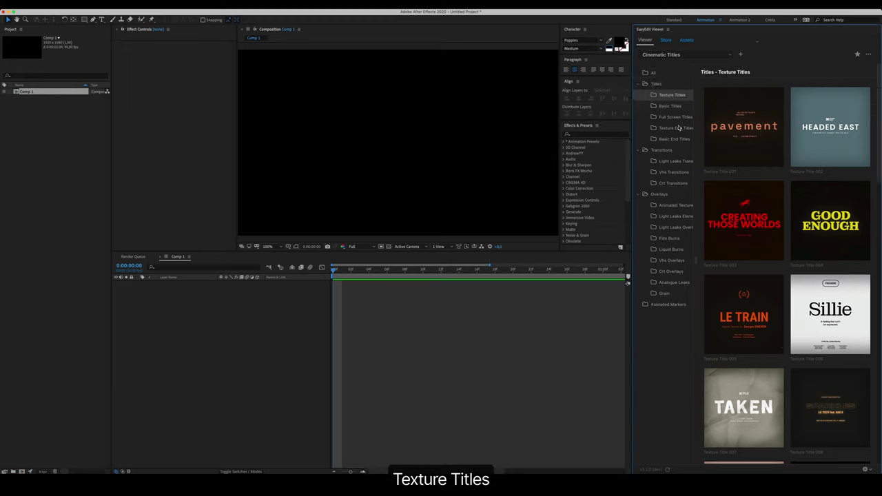
click(670, 106)
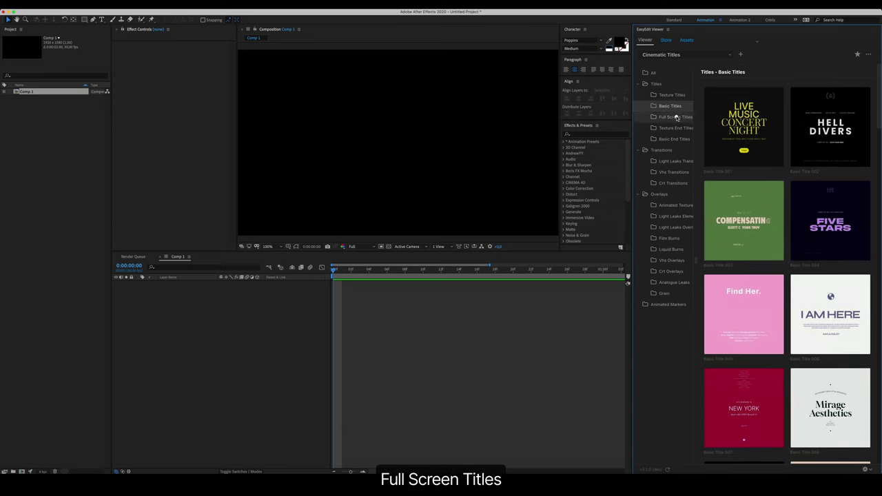
click(676, 117)
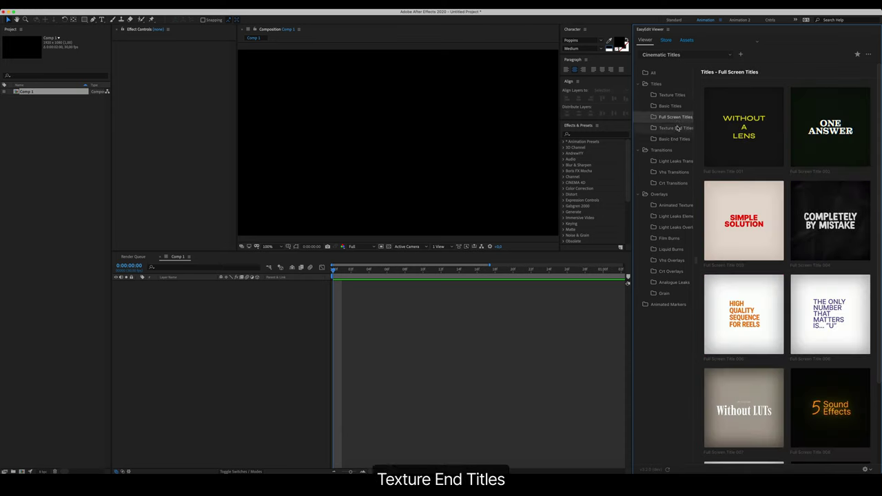
click(677, 129)
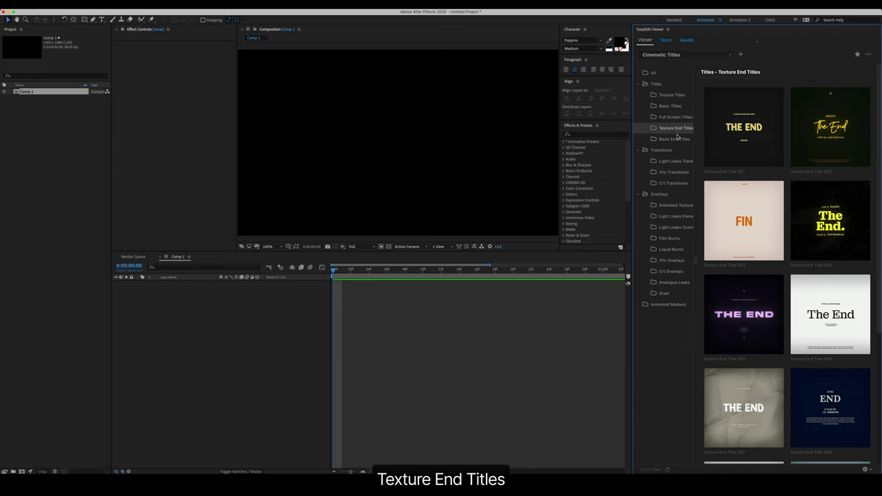
click(676, 138)
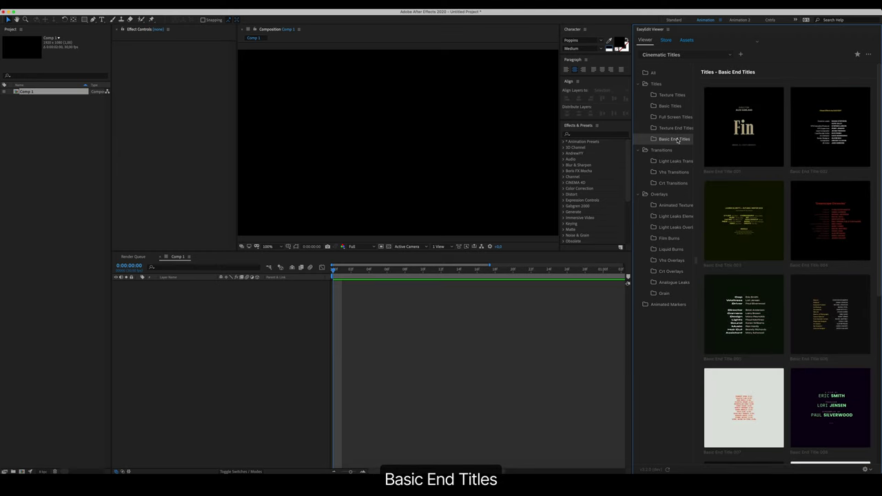
click(676, 150)
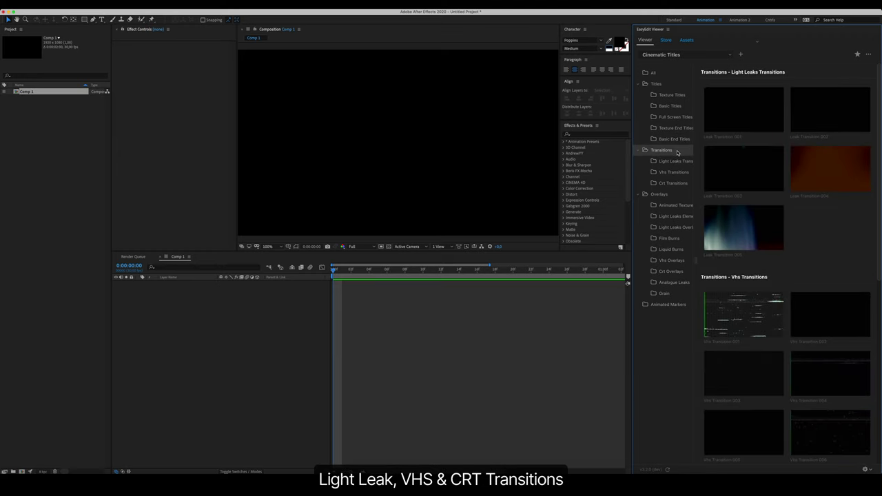
Browse the overlay categories, from Animated Textures and Light Leaks through Grain and Animated Markers
click(672, 204)
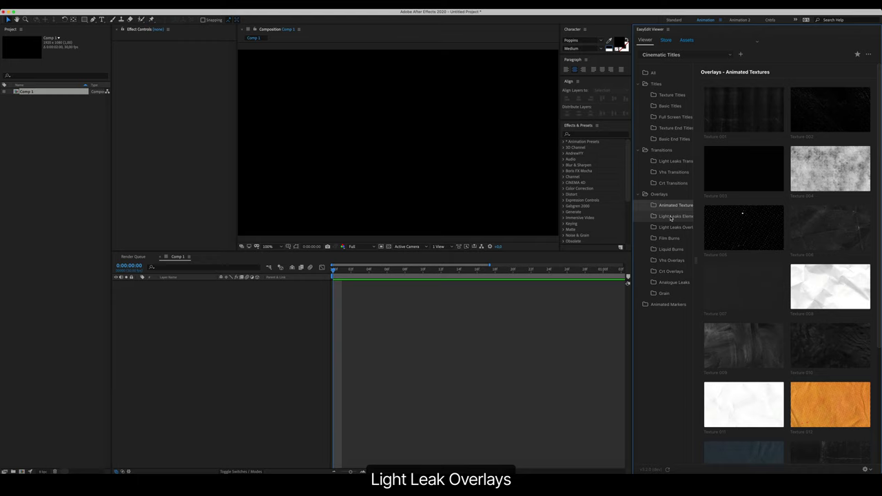
click(671, 228)
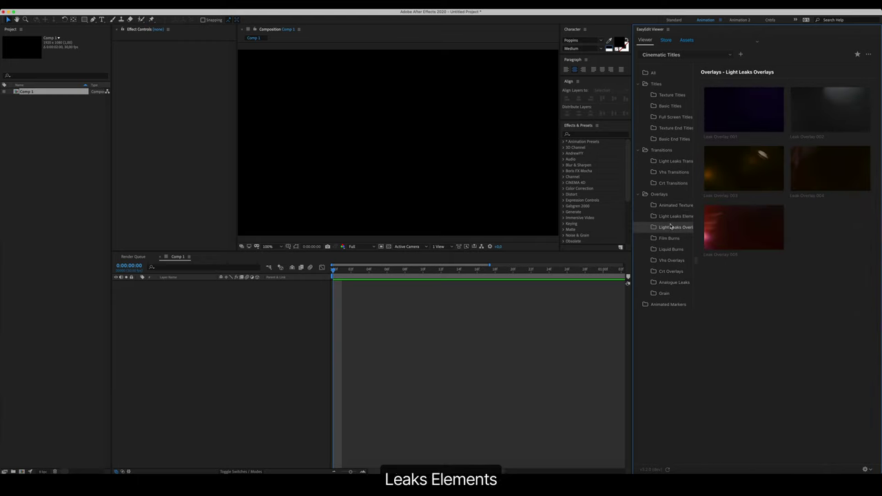
click(670, 217)
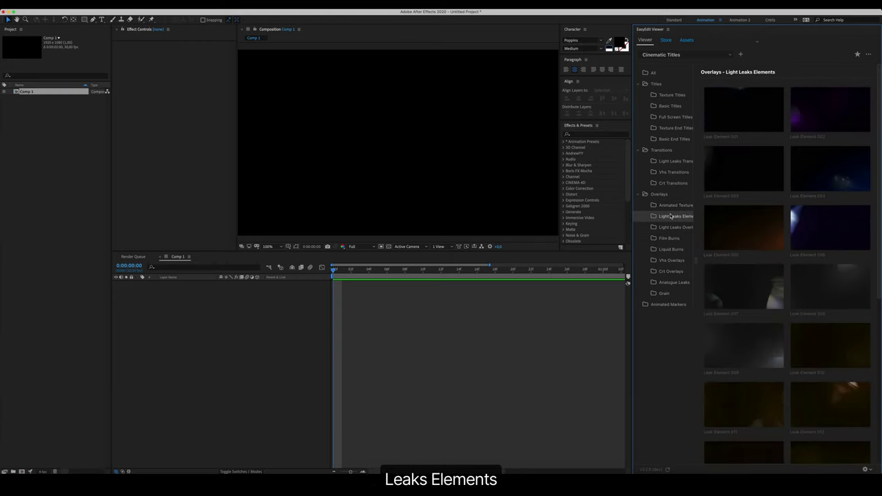
click(671, 238)
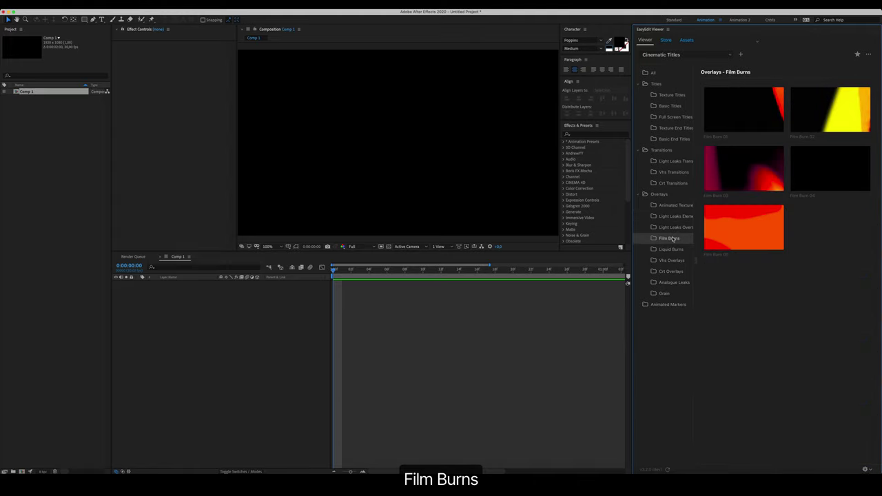
click(672, 250)
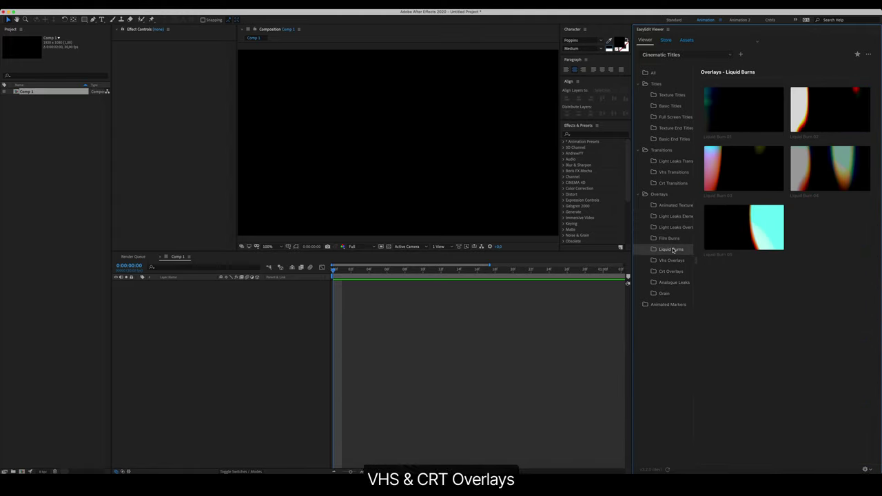
click(673, 260)
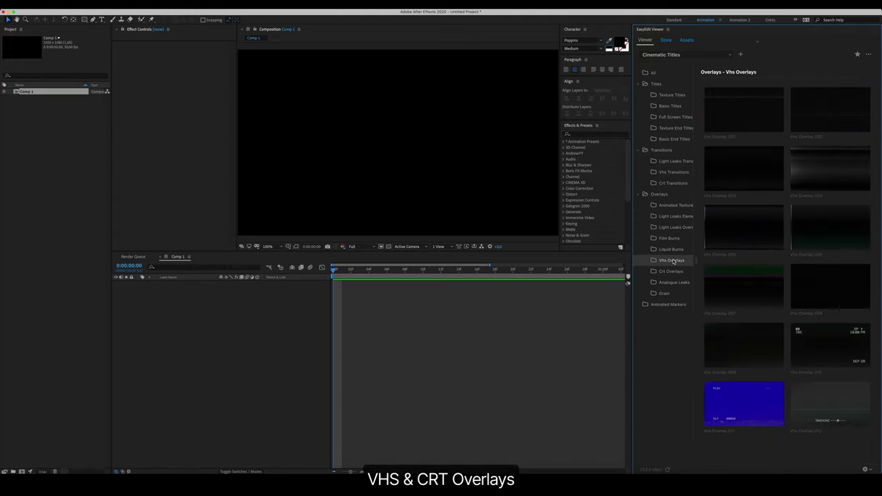
click(672, 272)
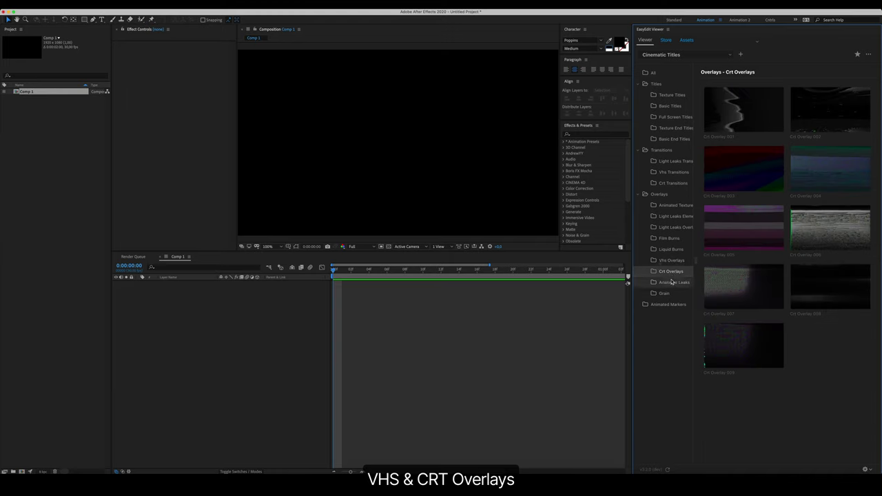
click(671, 282)
click(670, 293)
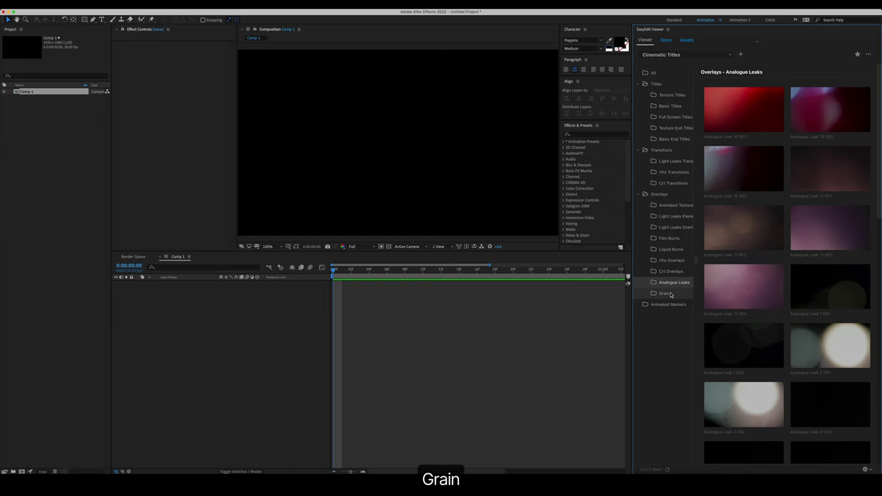
click(666, 305)
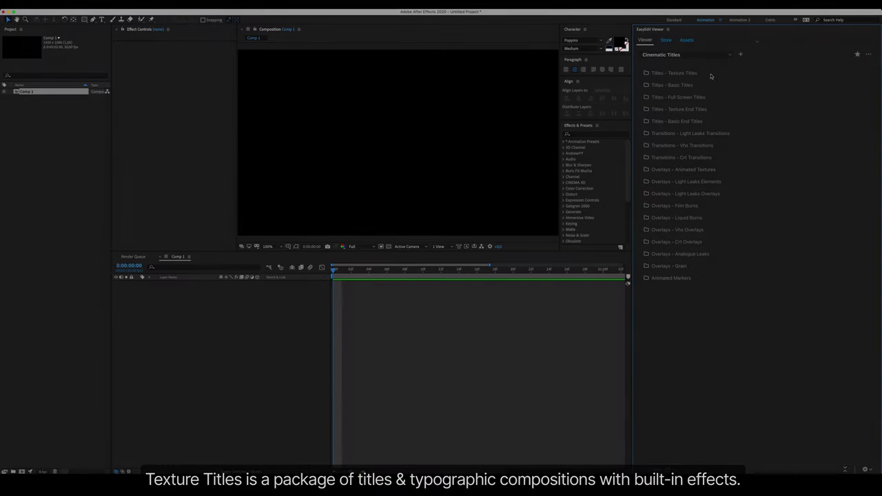
Scroll the Texture Titles thumbnails and bring Texture Title 020, 'NEW YORK CITY PHOTOWALK', into Comp 2
click(694, 73)
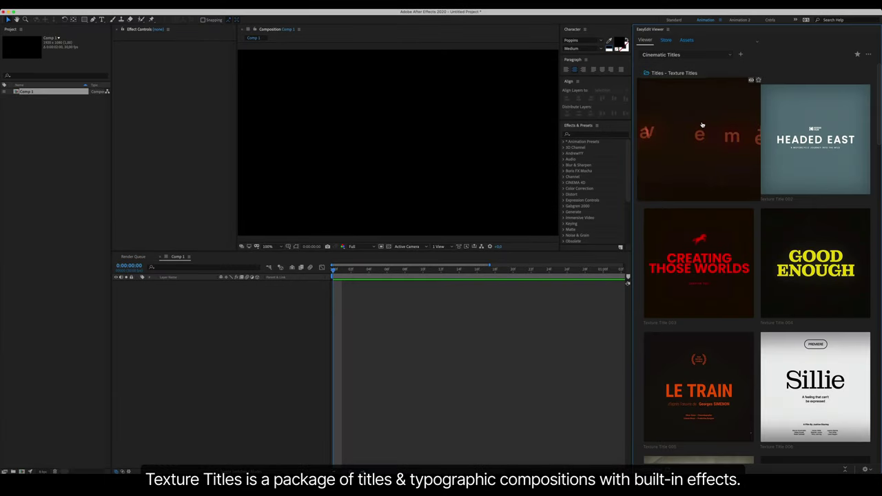
mouse_move(776, 228)
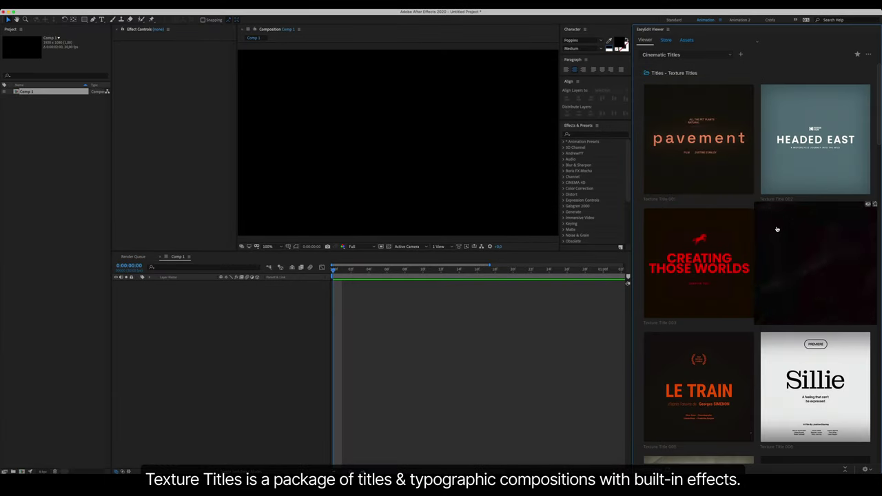
mouse_move(741, 247)
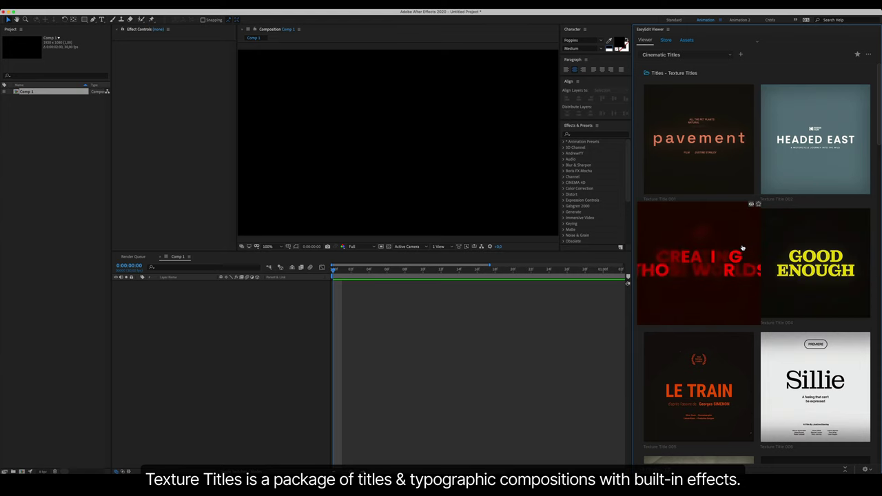
scroll(737, 251, down, 3)
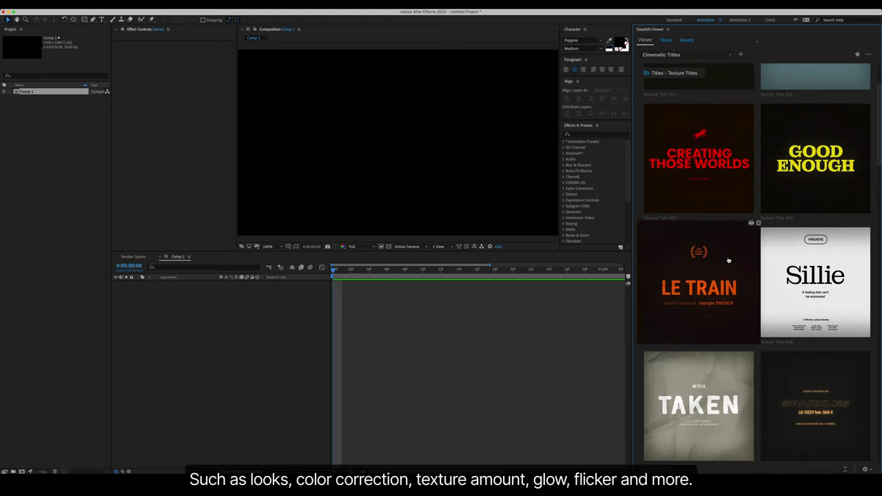
scroll(734, 255, down, 2)
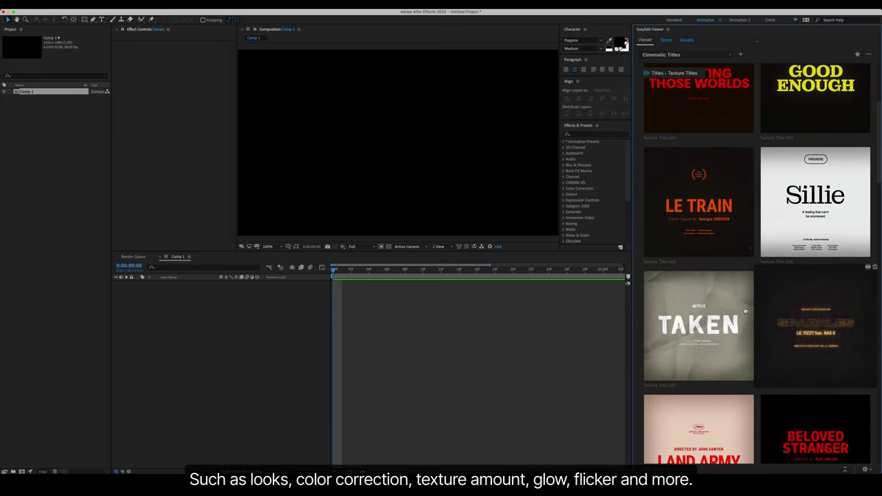
scroll(745, 311, down, 2)
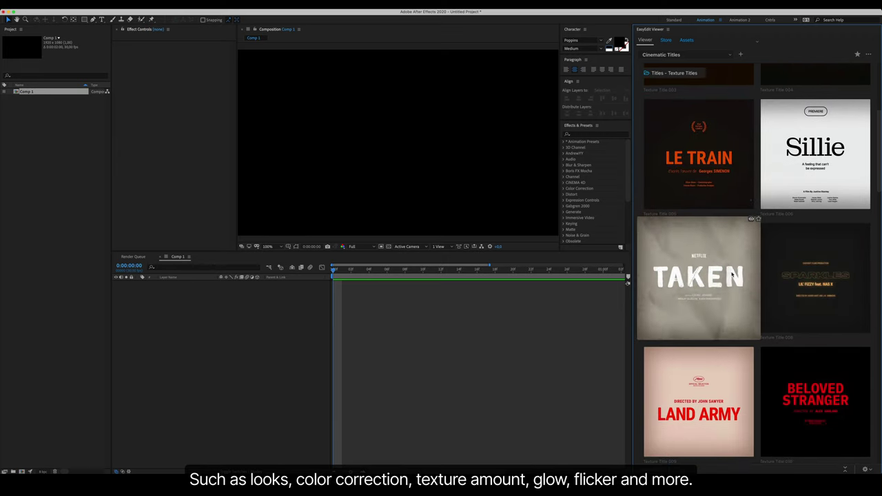
scroll(732, 275, down, 2)
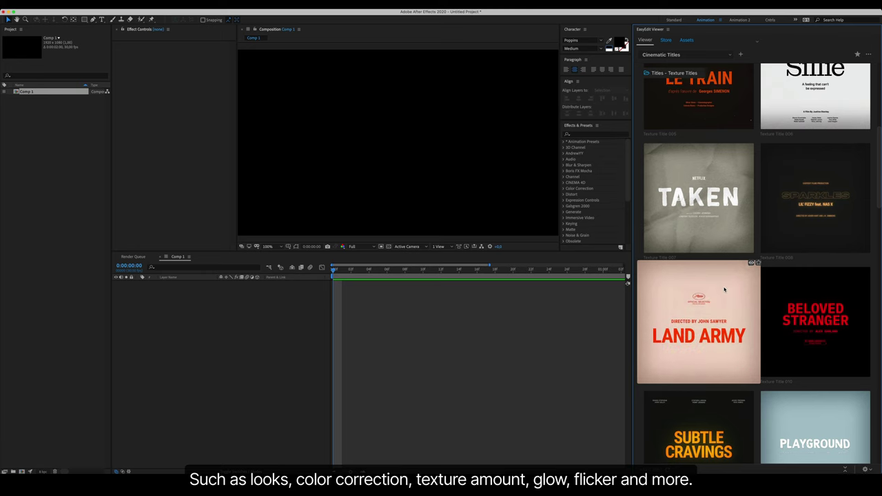
scroll(724, 290, down, 3)
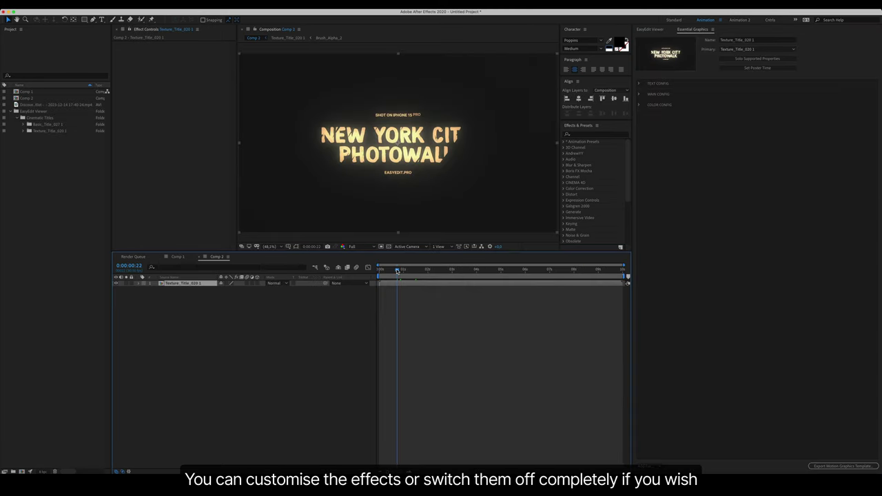
In MAIN CONFIG, turn Lock off, keep Glow on, set Frame Rate 30, and grain and background opacity to 0%
click(639, 95)
click(693, 180)
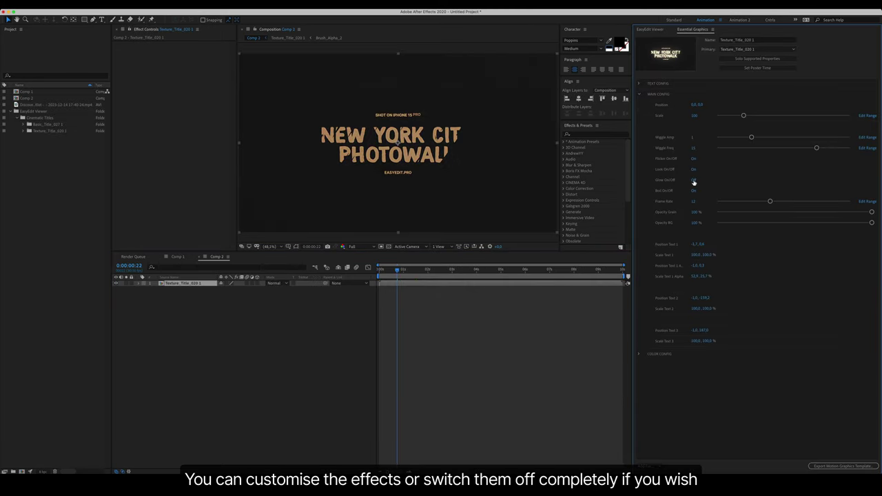
click(694, 169)
drag(769, 201, 850, 201)
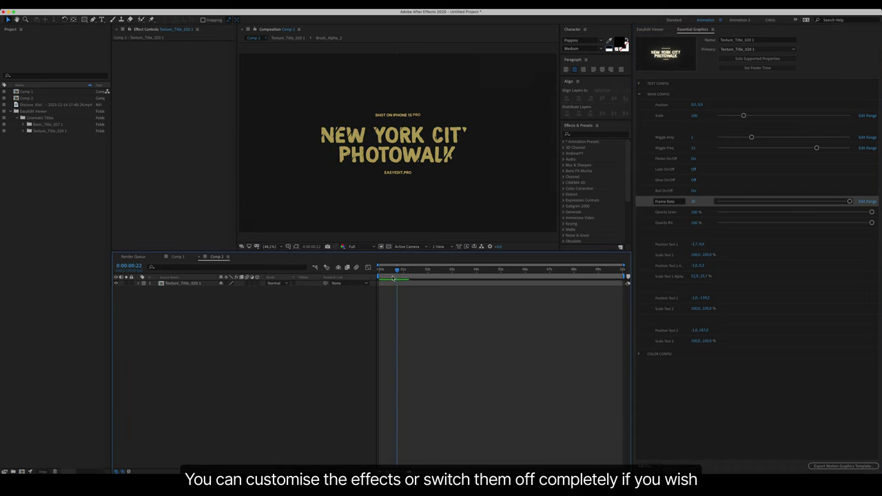
key(space)
click(693, 180)
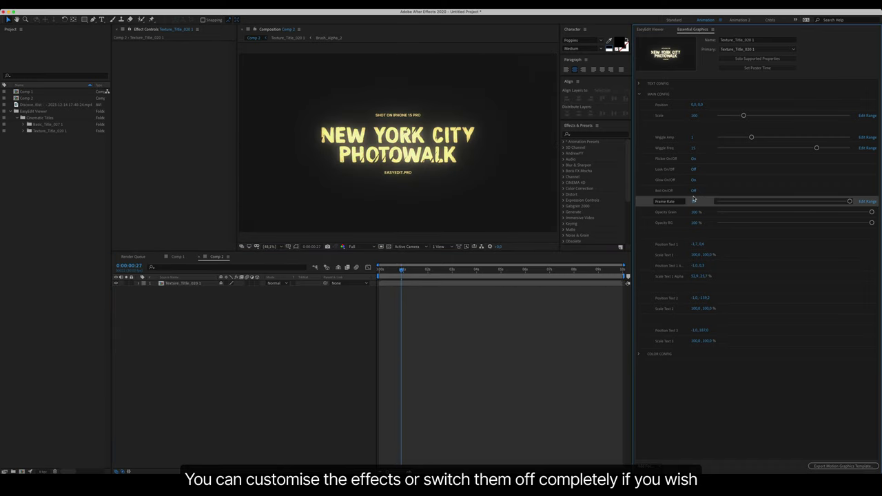
drag(872, 212, 693, 220)
click(718, 223)
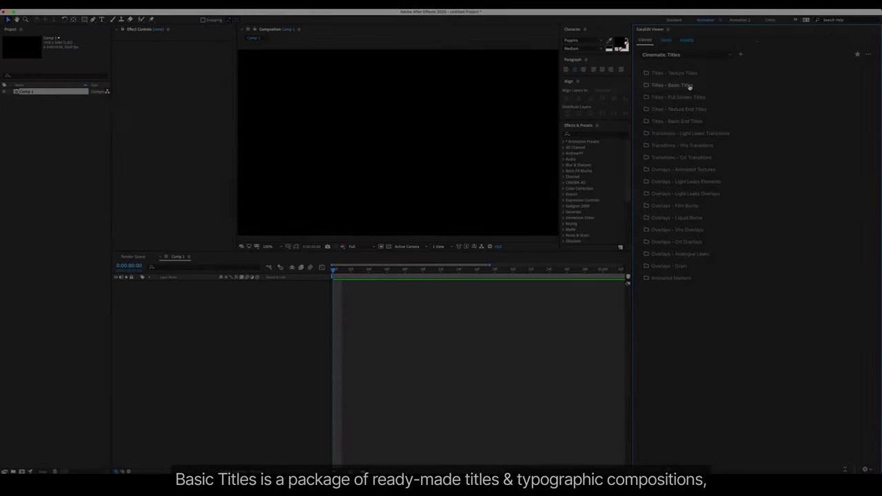
Preview the Basic Titles collection thumbnails
click(689, 86)
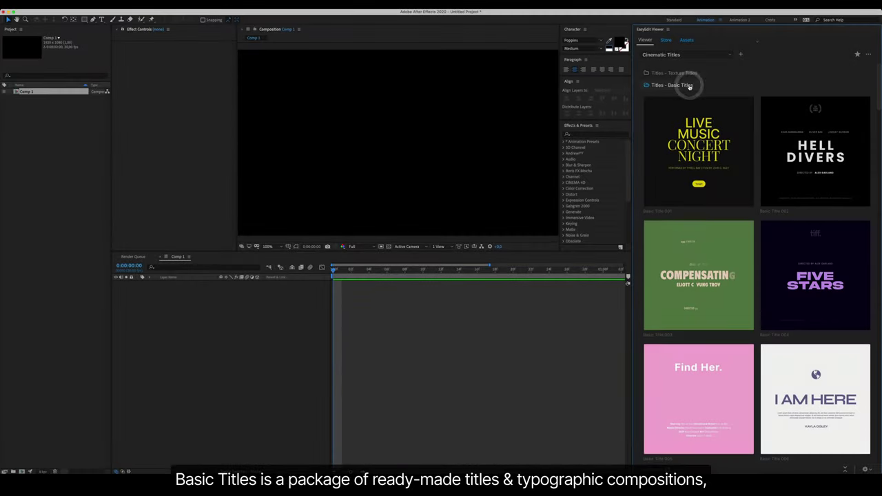
mouse_move(701, 123)
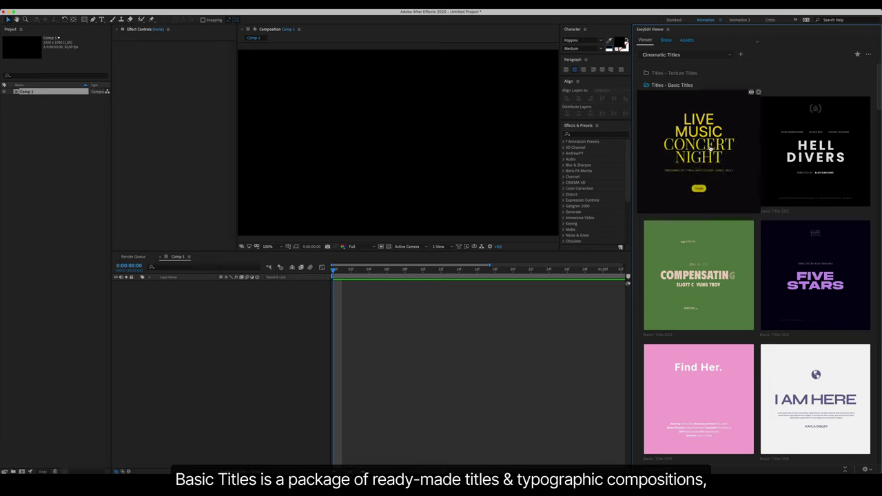
mouse_move(799, 256)
scroll(800, 255, down, 4)
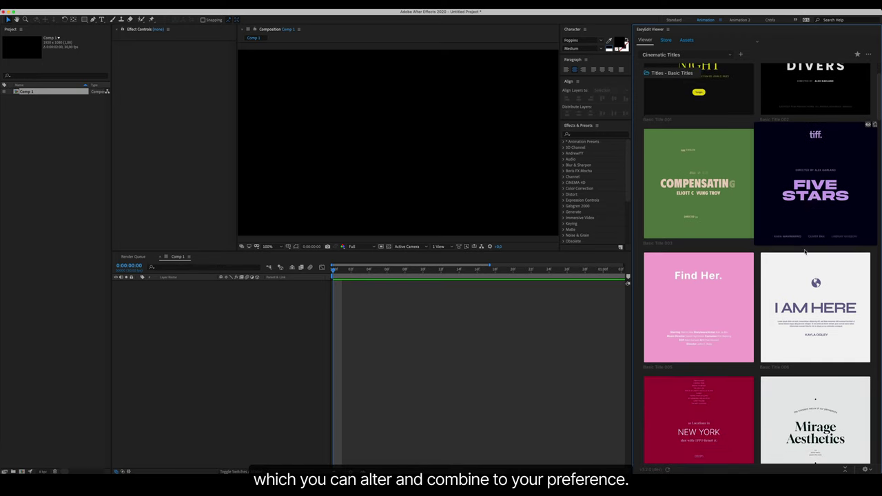
mouse_move(799, 284)
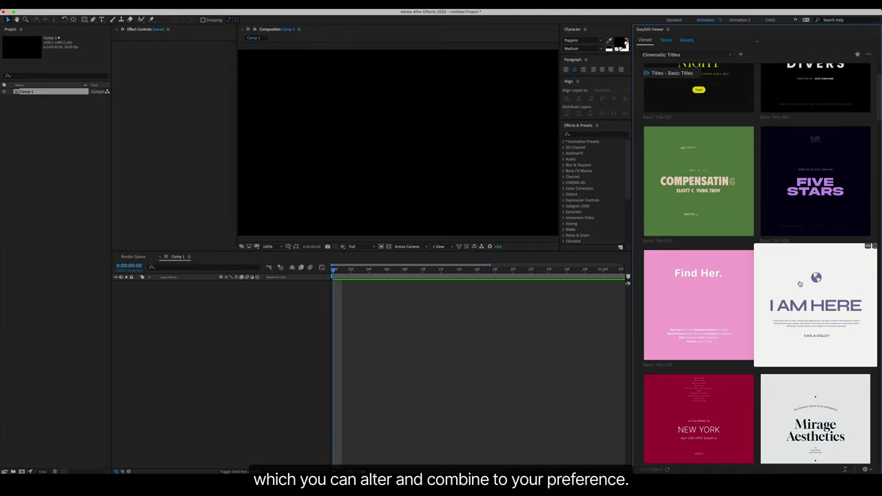
scroll(799, 283, down, 2)
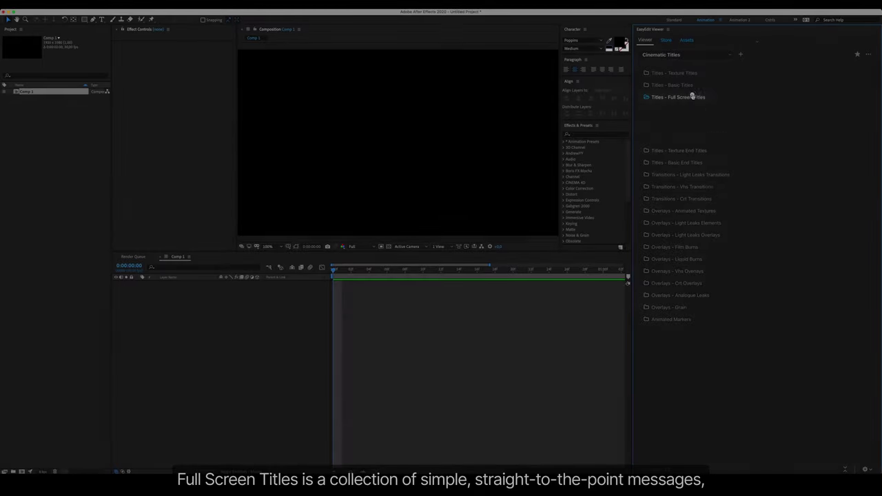
Preview the Full Screen Titles collection thumbnails
click(692, 97)
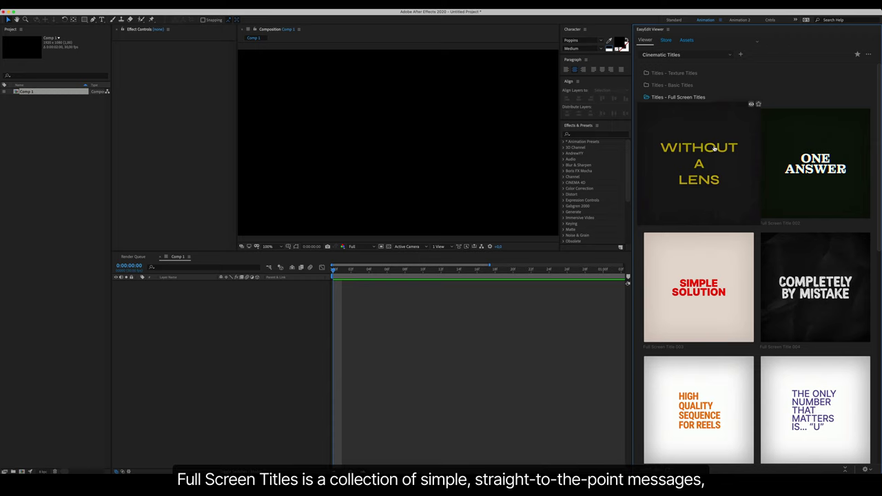
mouse_move(815, 179)
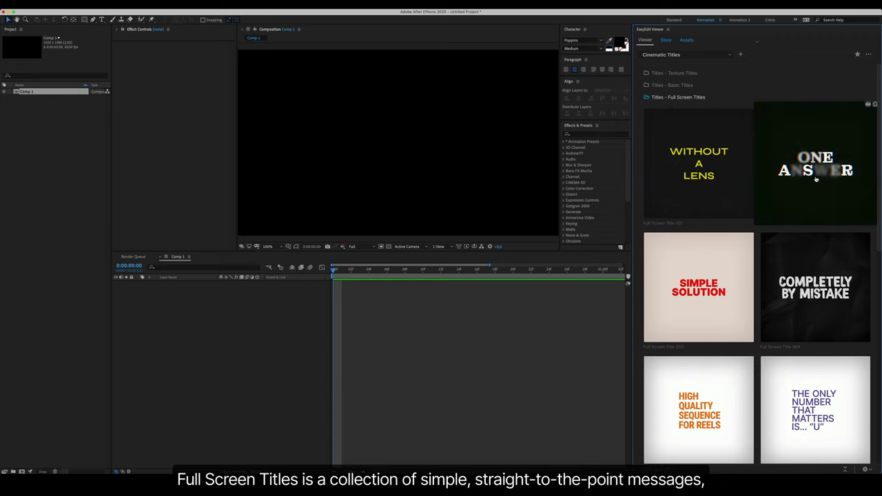
mouse_move(814, 265)
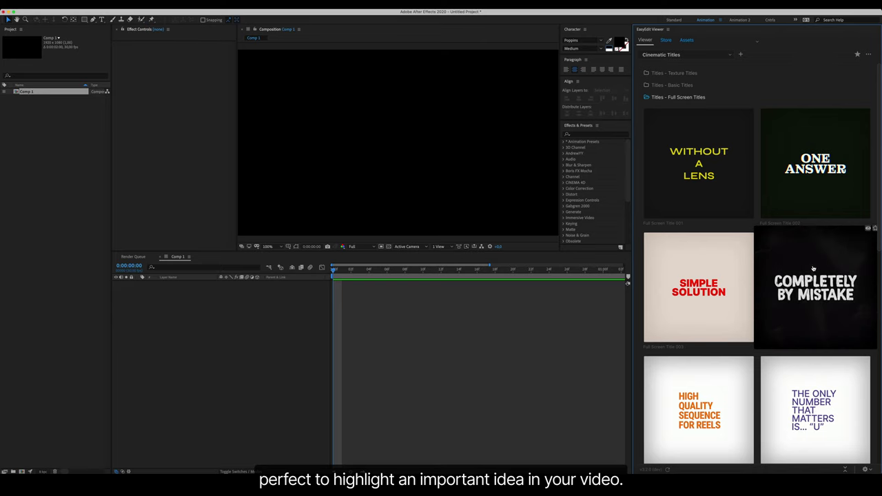
mouse_move(696, 303)
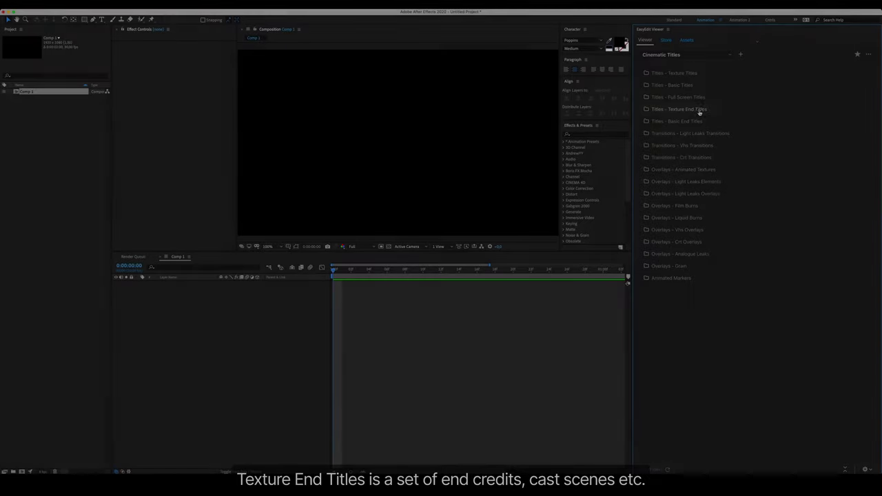
Preview the Texture End Titles and following end-title thumbnails
click(699, 110)
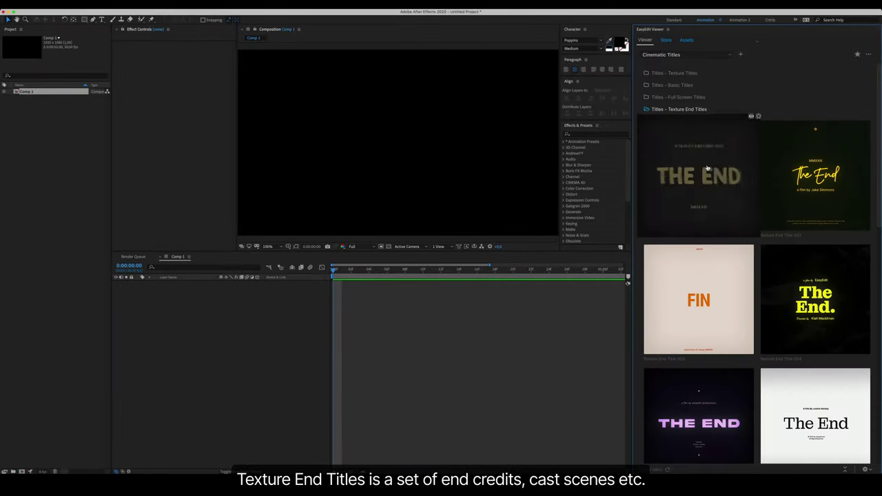
mouse_move(793, 192)
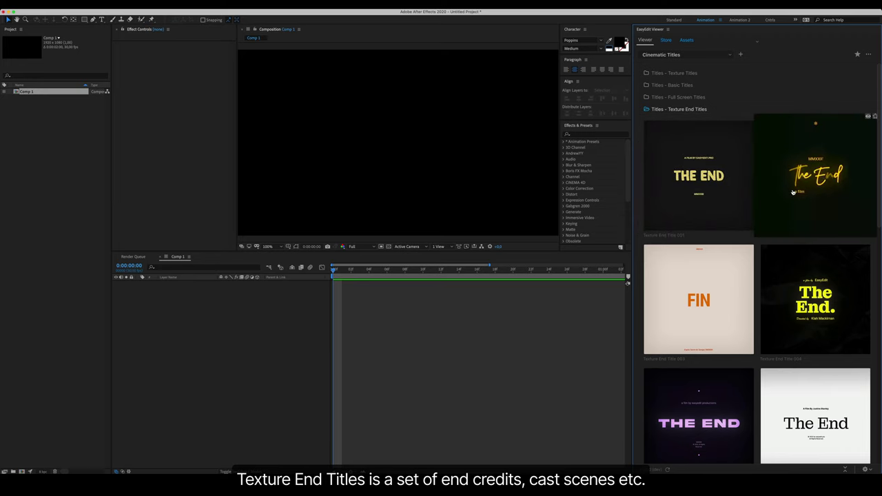
mouse_move(802, 257)
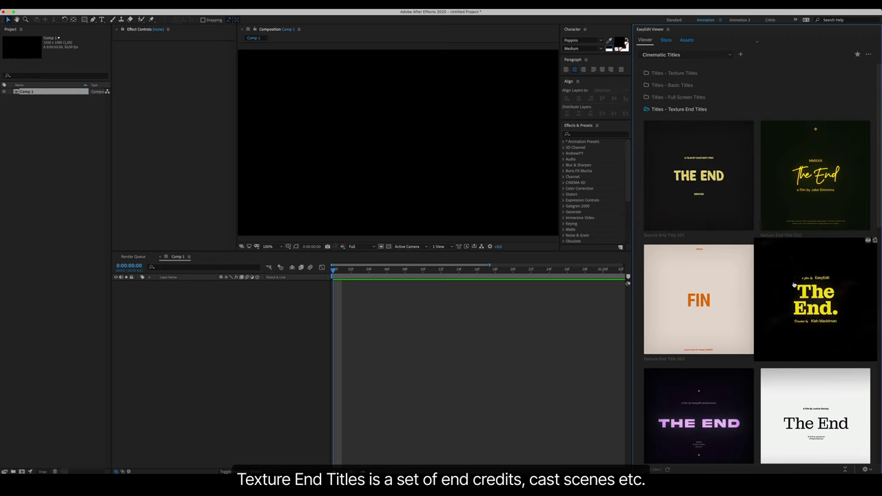
scroll(802, 257, down, 2)
scroll(802, 256, down, 1)
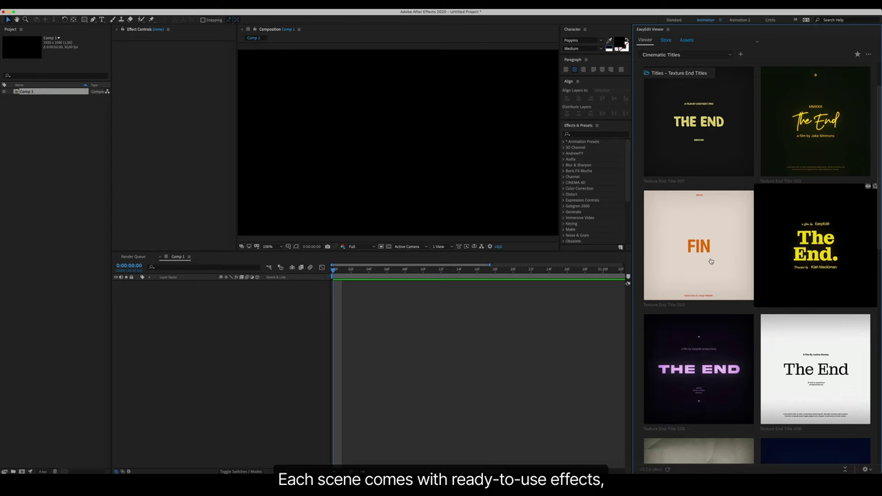
mouse_move(688, 262)
mouse_move(697, 327)
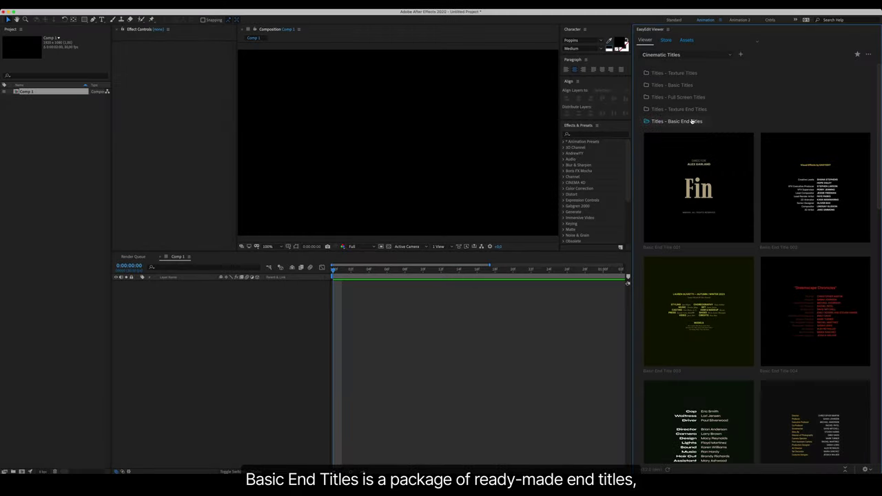
mouse_move(717, 205)
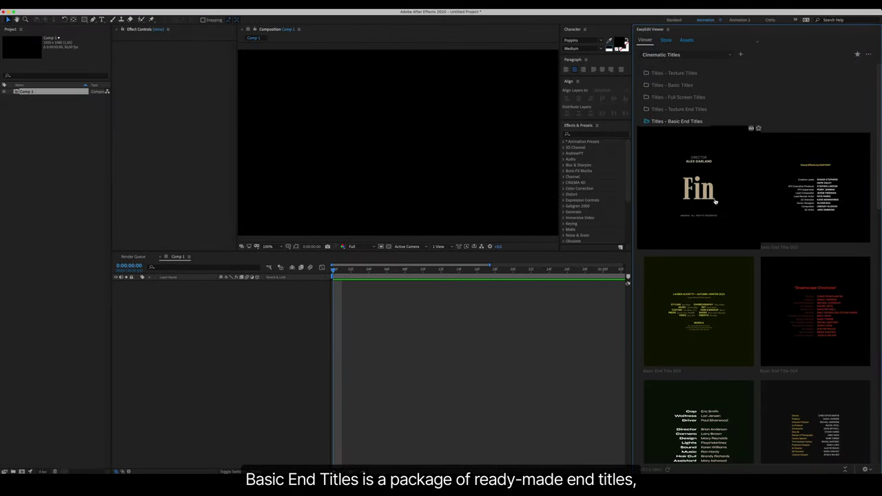
scroll(827, 166, down, 2)
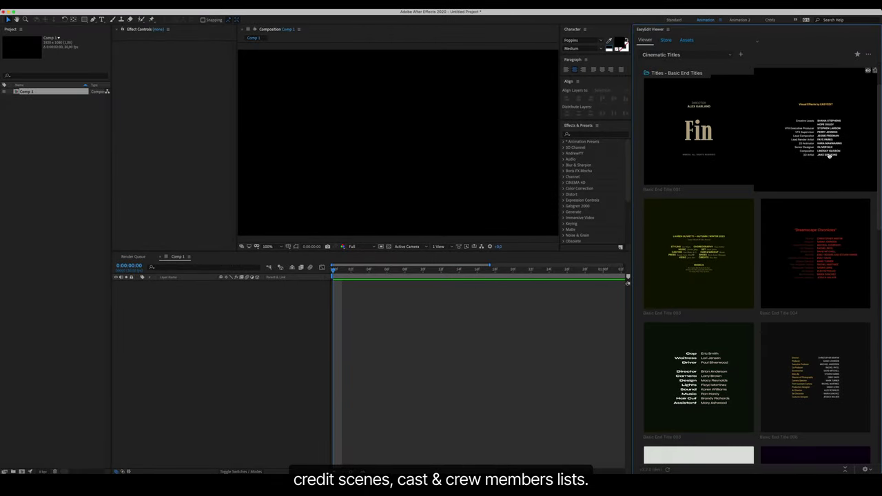
scroll(829, 155, down, 1)
Preview the Light Leaks Transitions and VHS Transitions collections
mouse_move(654, 232)
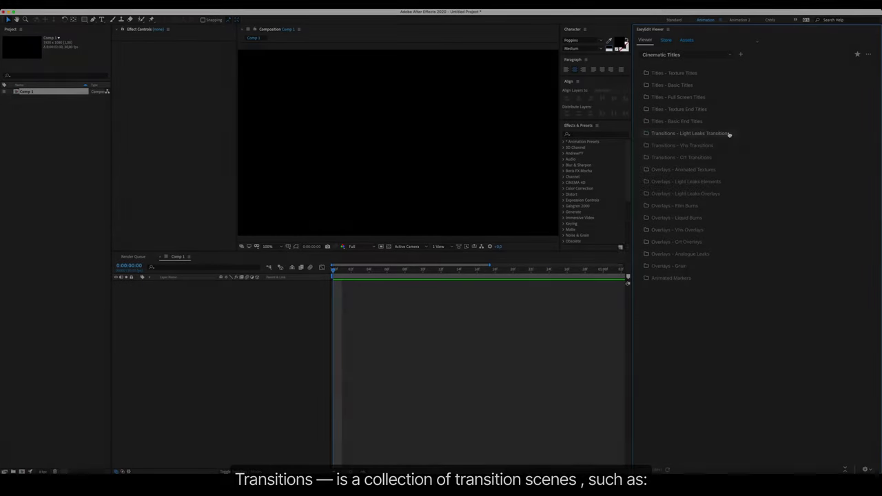
click(729, 133)
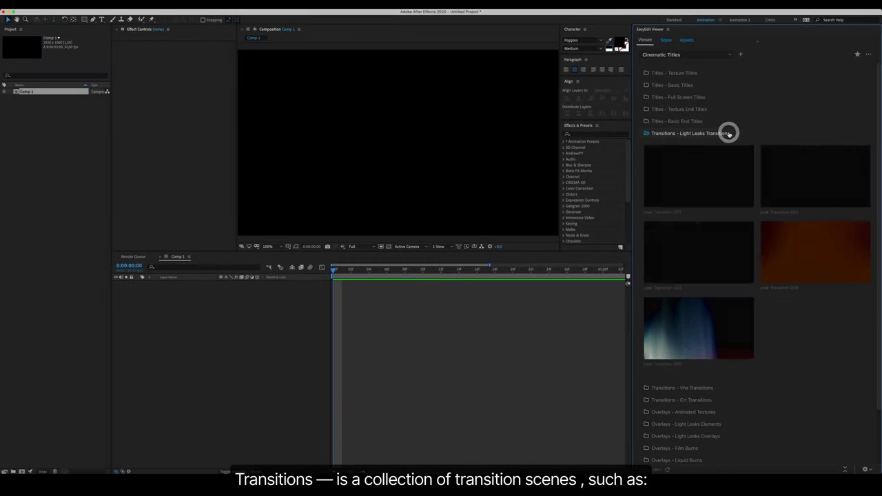
mouse_move(717, 239)
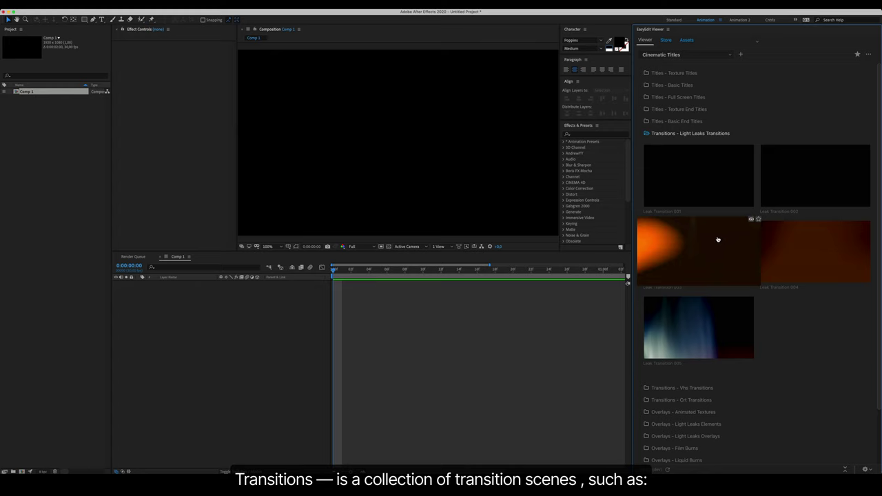
mouse_move(708, 311)
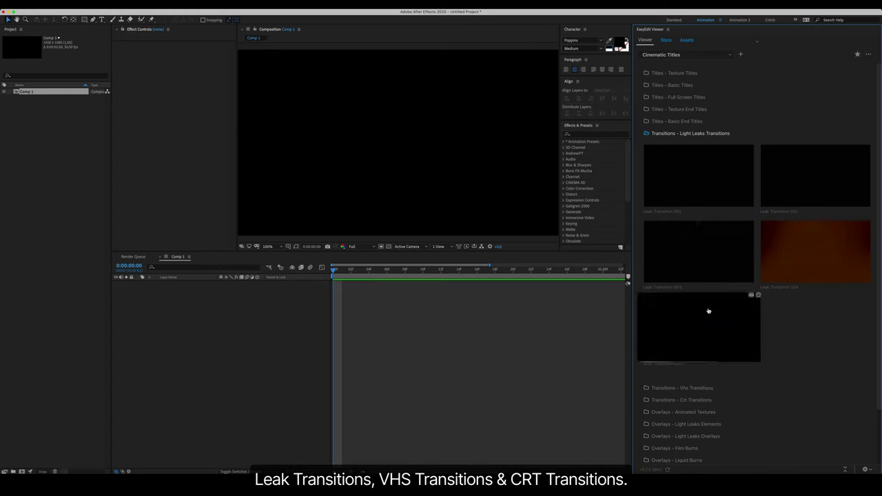
scroll(794, 314, down, 3)
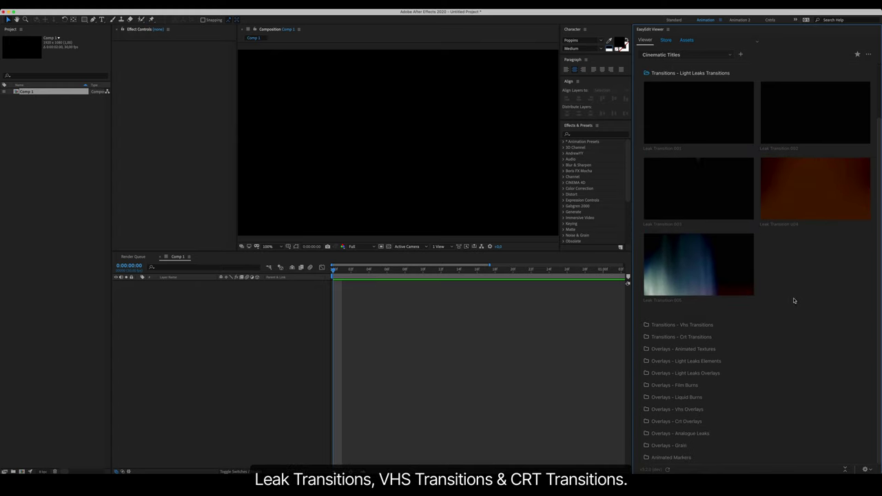
click(714, 323)
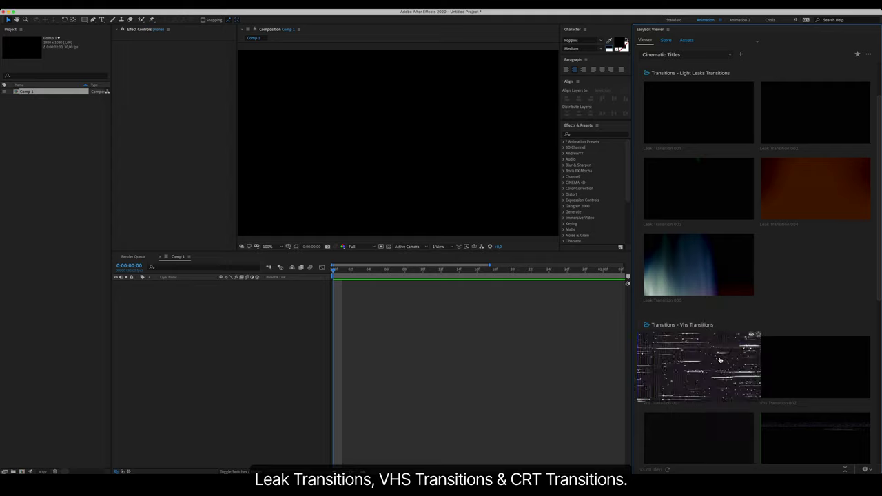
scroll(720, 350, down, 3)
scroll(721, 349, down, 4)
mouse_move(725, 310)
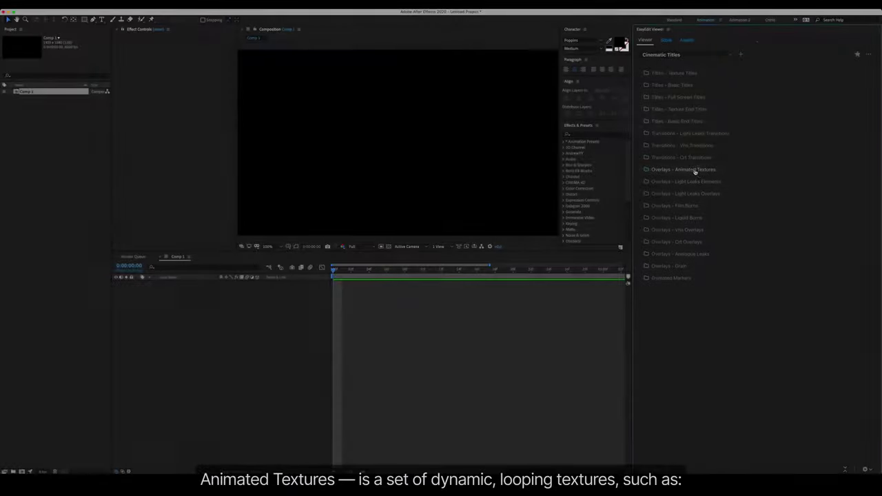
Preview the Animated Textures and Light Leaks Overlays collections
click(694, 170)
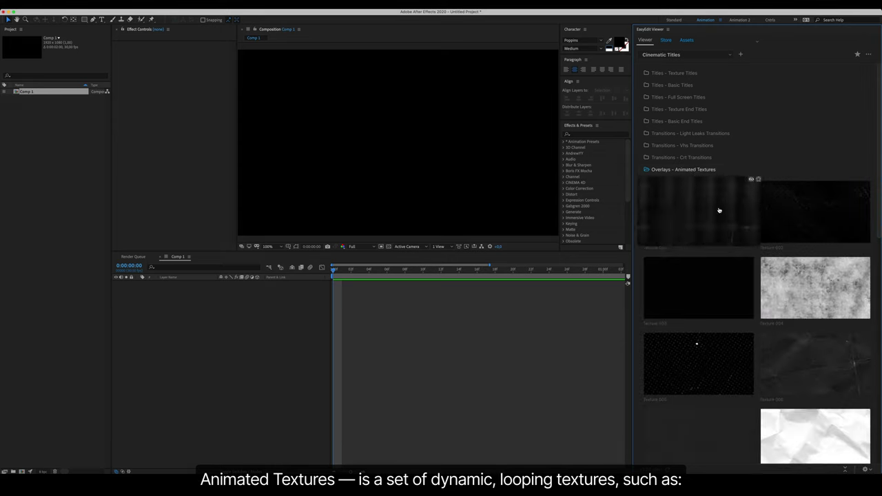
mouse_move(726, 286)
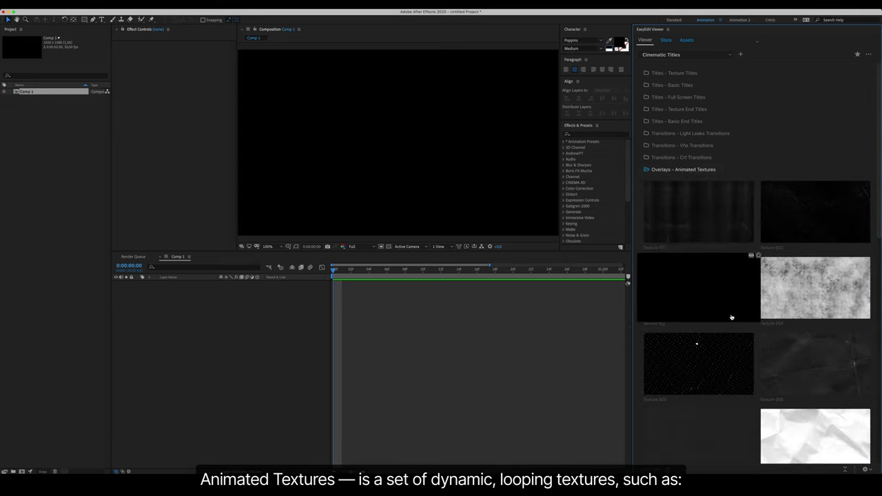
scroll(726, 304, down, 5)
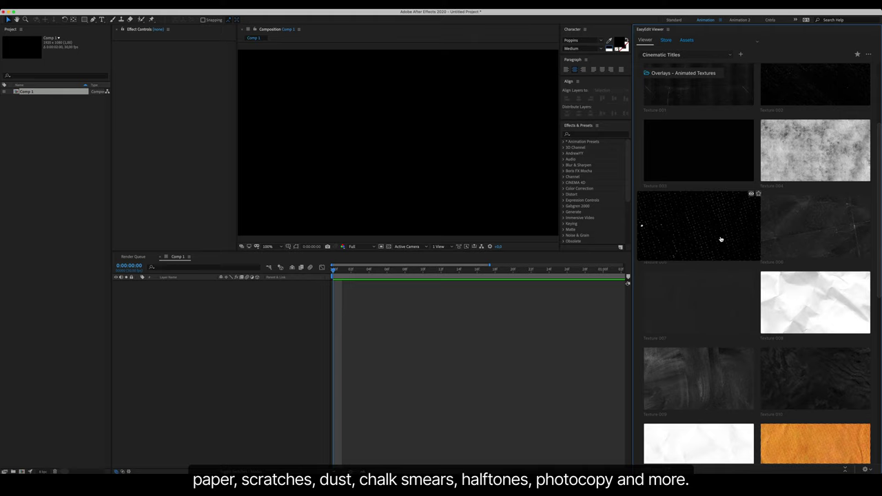
scroll(720, 239, down, 2)
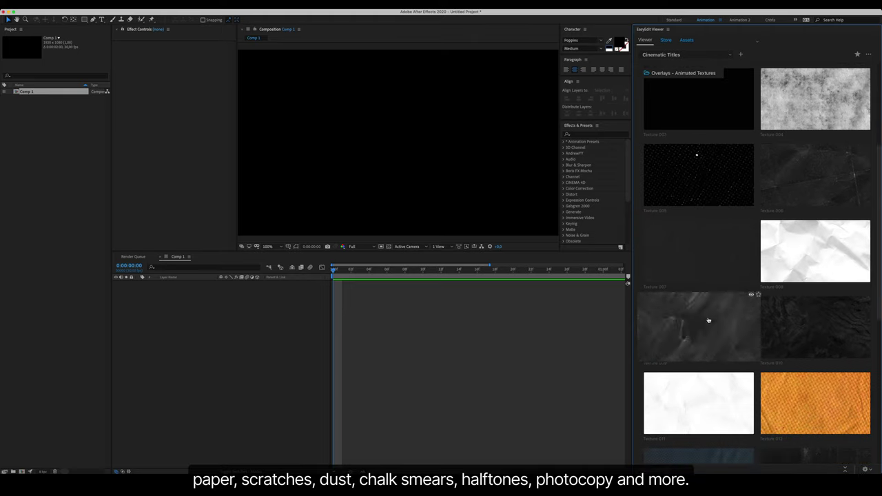
scroll(708, 320, down, 3)
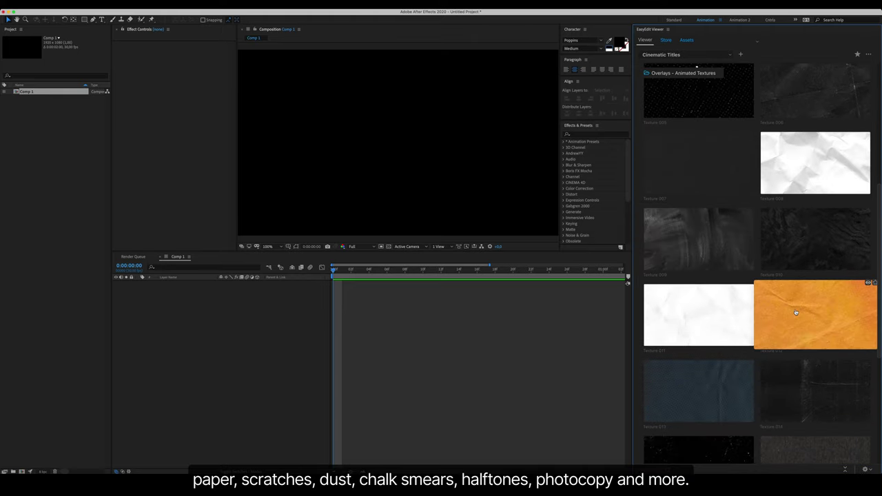
scroll(785, 316, down, 1)
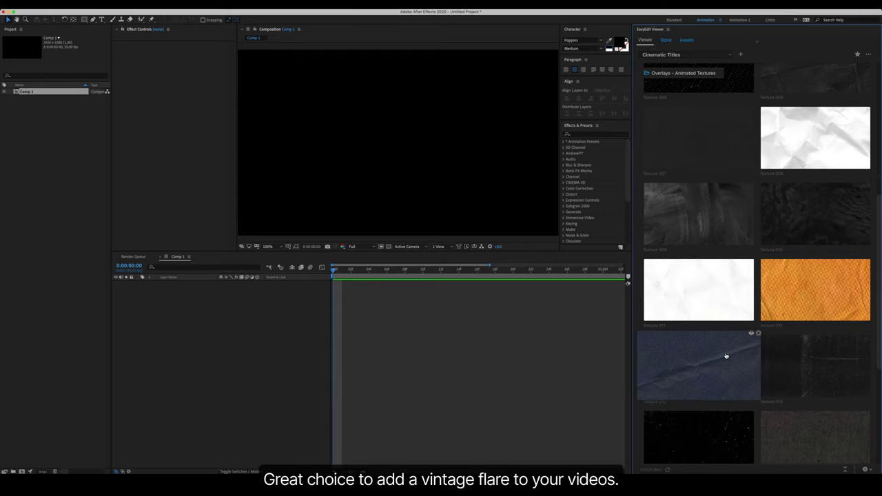
scroll(726, 351, down, 2)
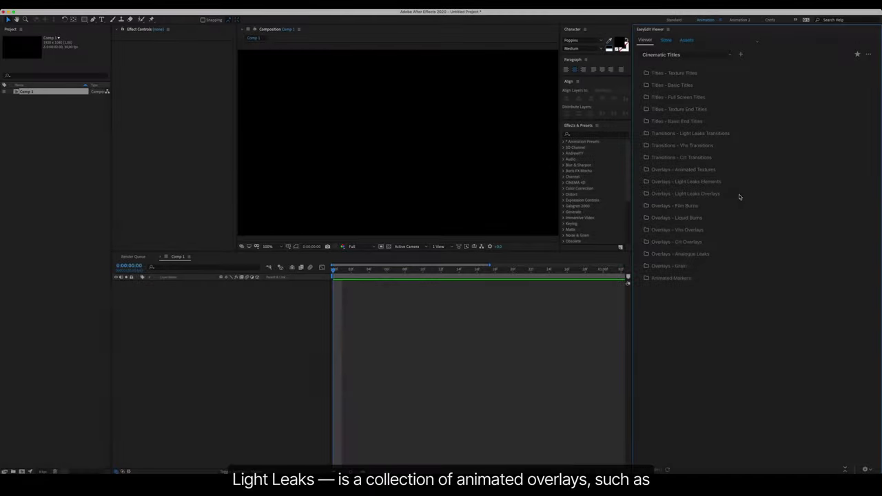
click(713, 194)
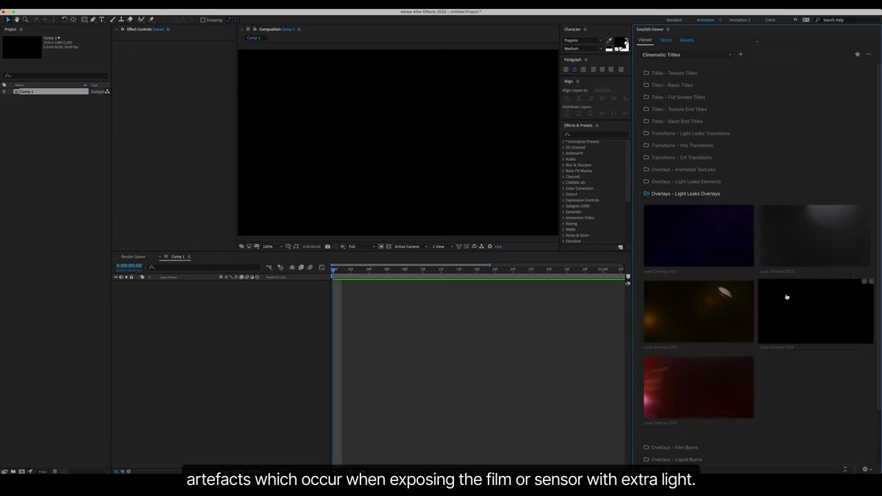
mouse_move(787, 298)
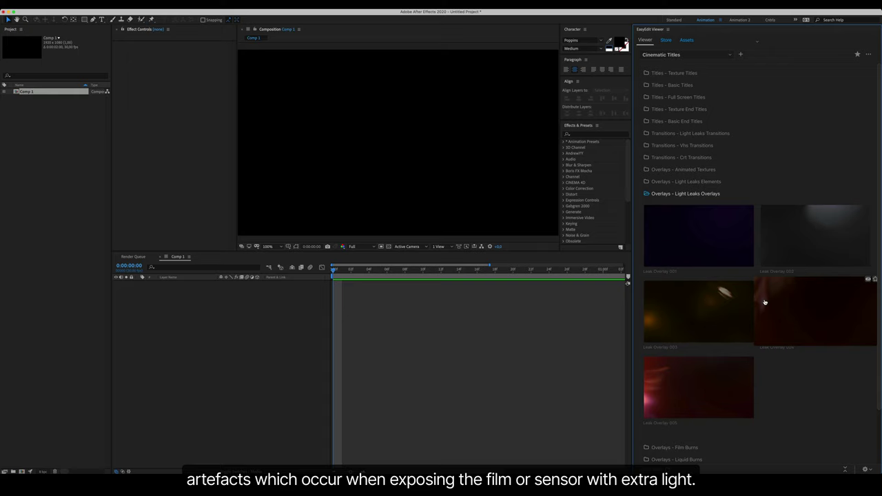
mouse_move(735, 307)
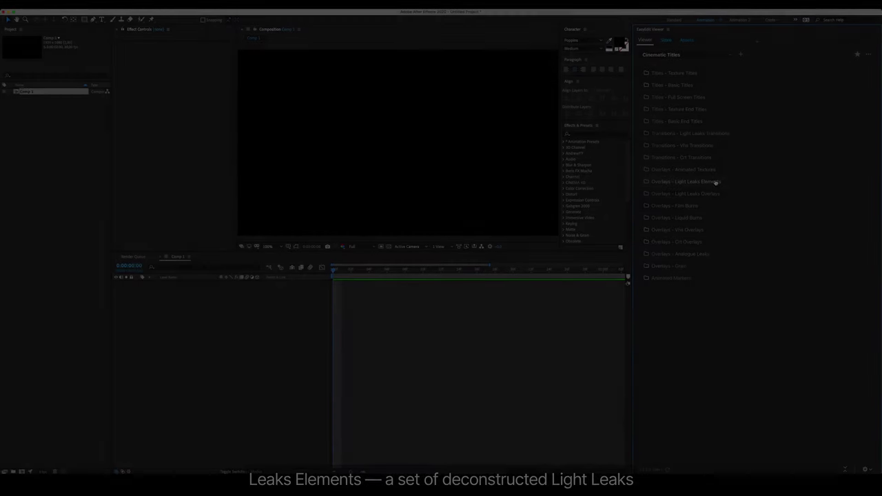
Preview the Light Leaks Elements collection thumbnails
click(714, 181)
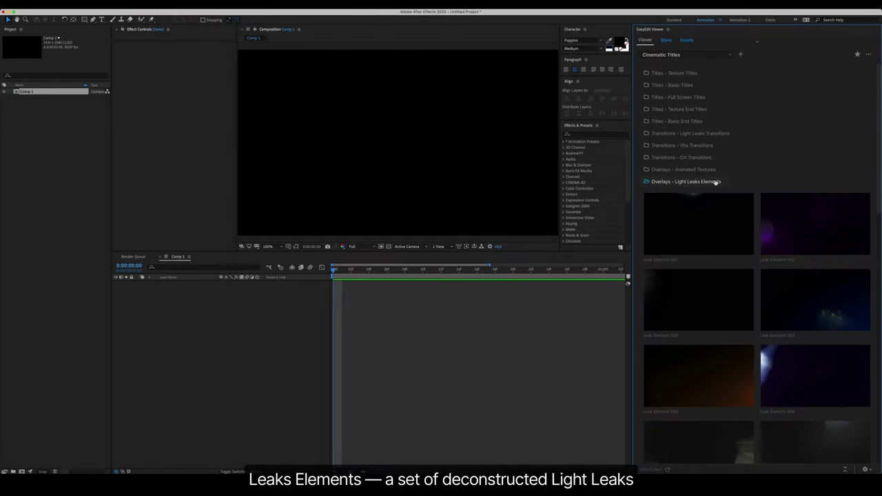
mouse_move(723, 224)
mouse_move(791, 228)
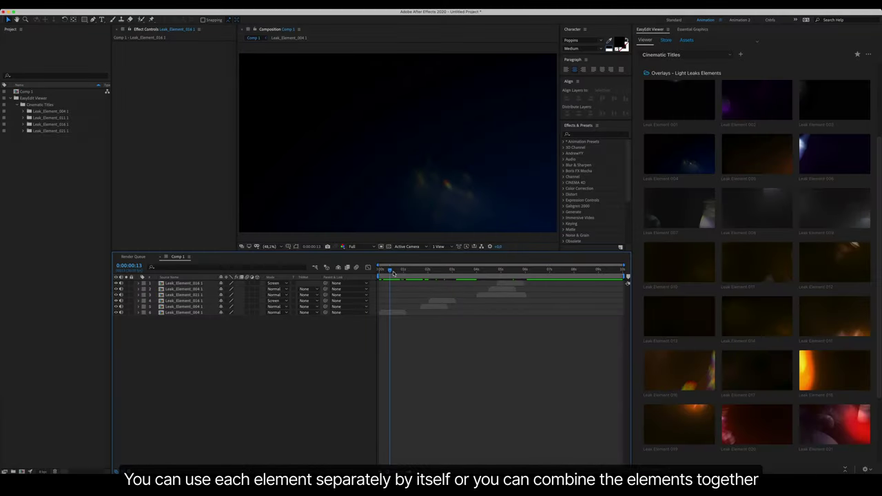
Shift Leak_Element_004 1 slightly earlier, checking frames around 0:00:02:06 and 0:00:02:17
drag(393, 274, 374, 271)
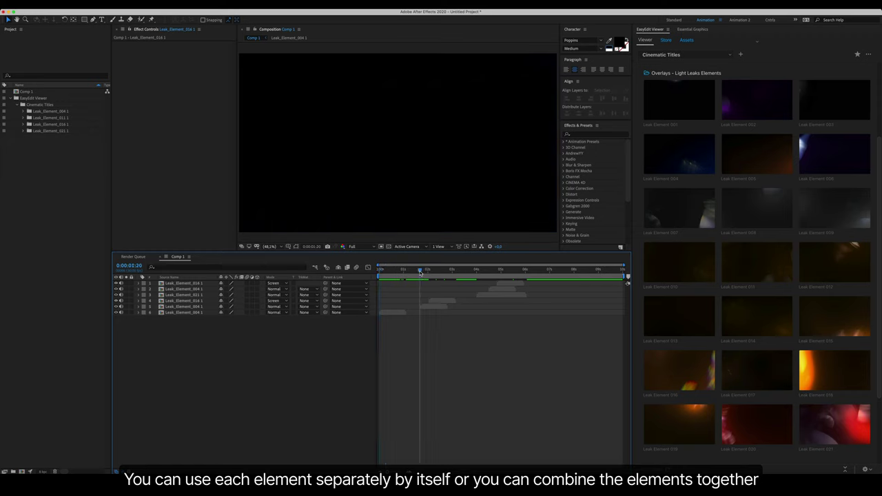
drag(429, 274, 432, 273)
click(436, 310)
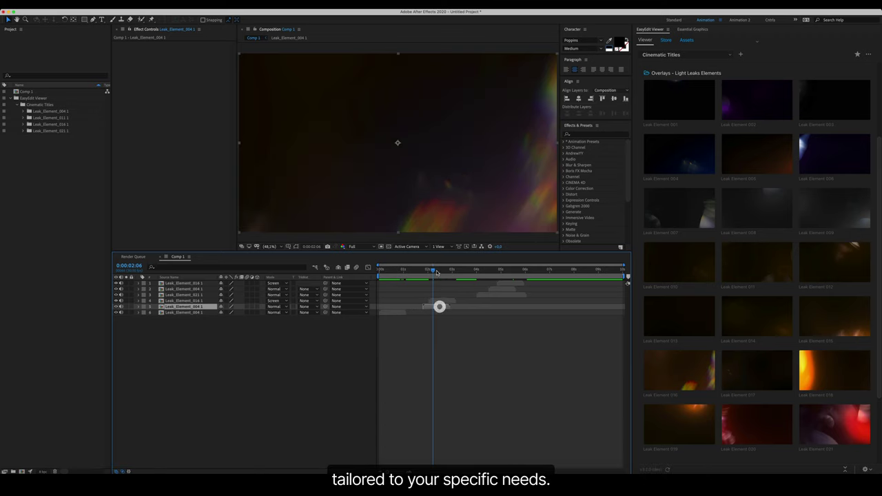
drag(438, 307, 435, 307)
drag(437, 271, 498, 279)
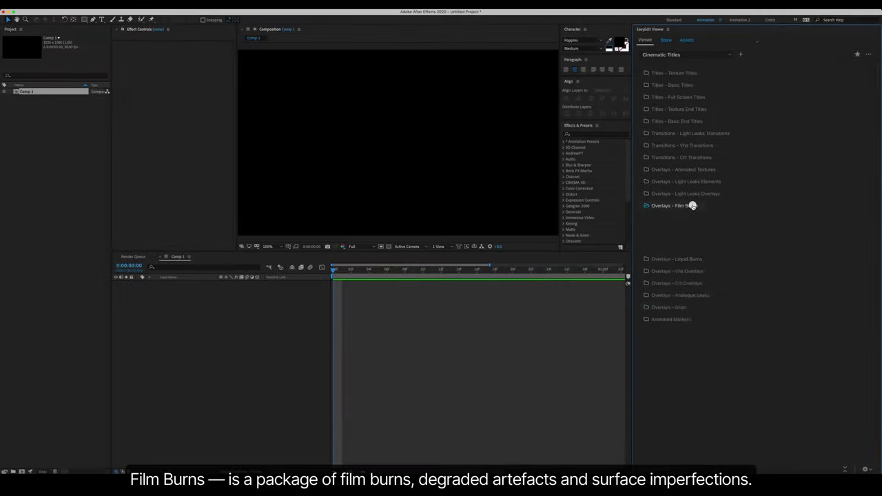
Preview the Film Burns, Liquid Burns, VHS Overlays and CRT Overlays thumbnails
mouse_move(708, 263)
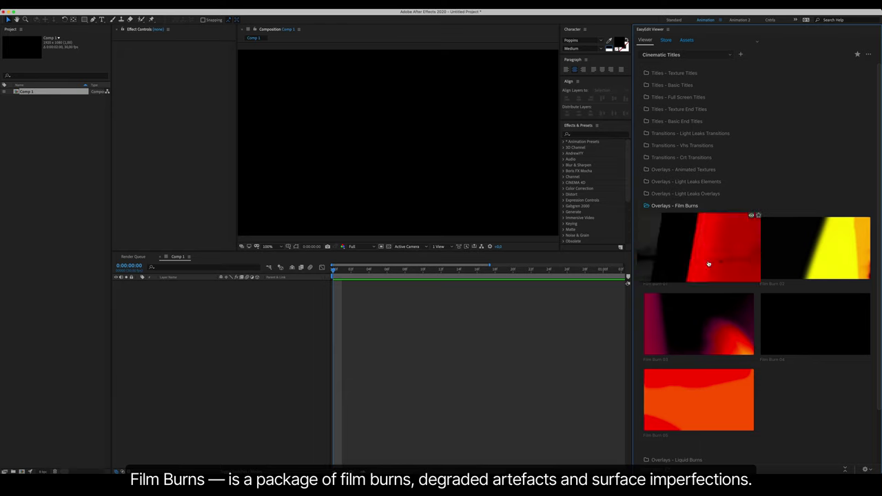
mouse_move(809, 322)
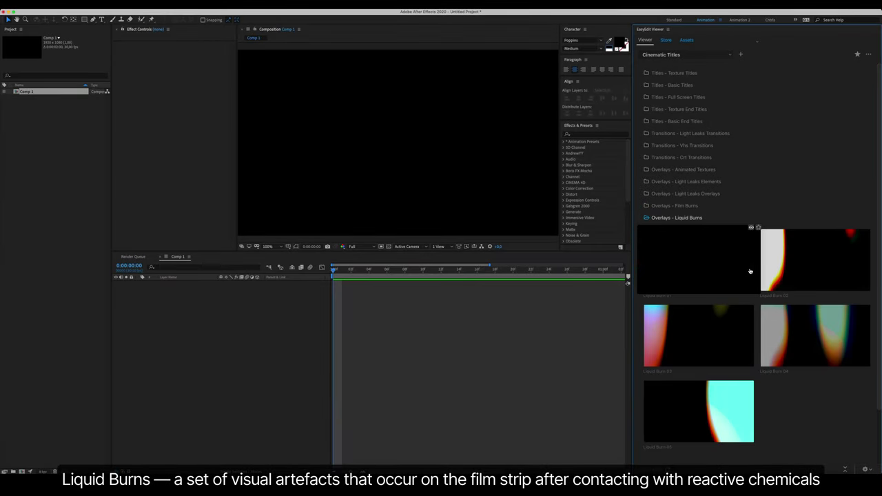
mouse_move(792, 270)
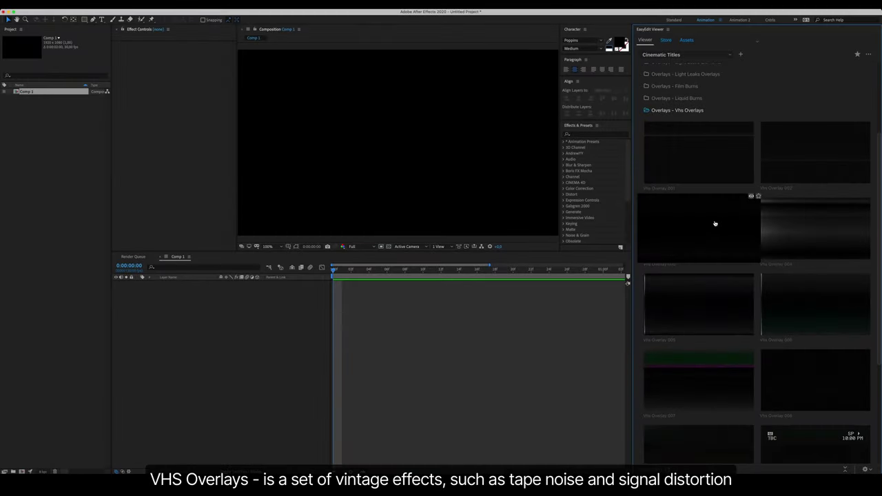
mouse_move(793, 166)
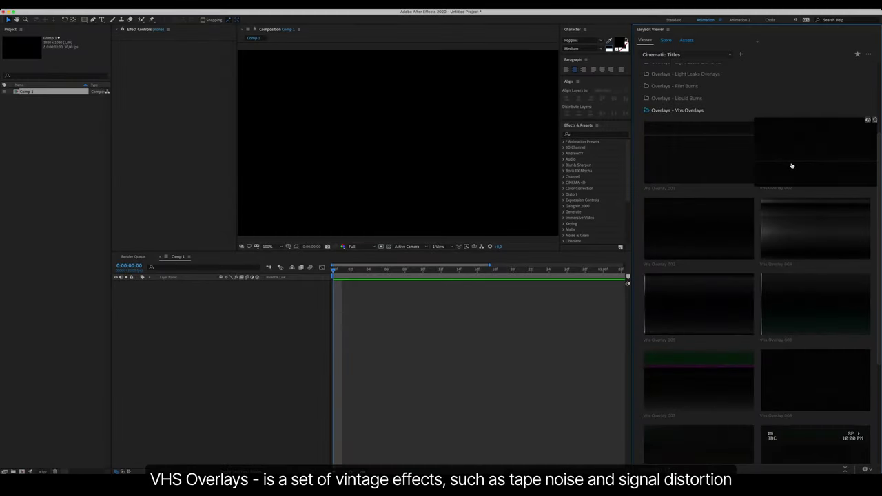
scroll(792, 165, down, 3)
mouse_move(814, 337)
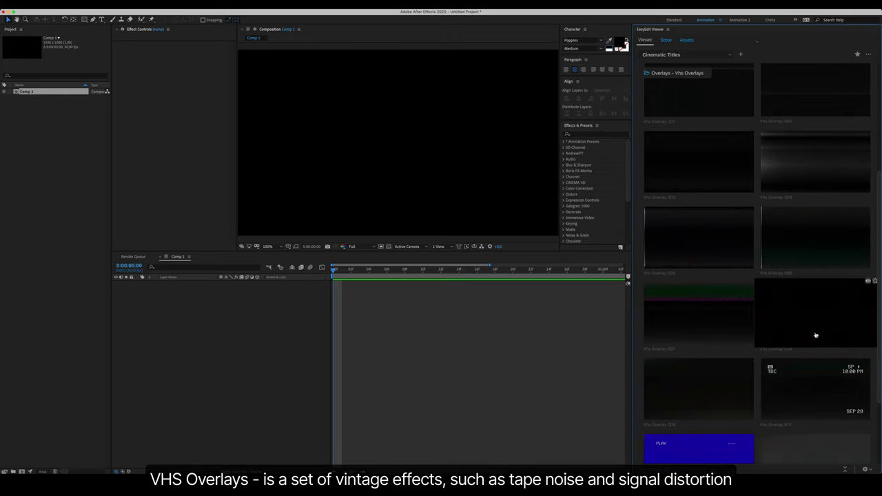
scroll(816, 331, down, 2)
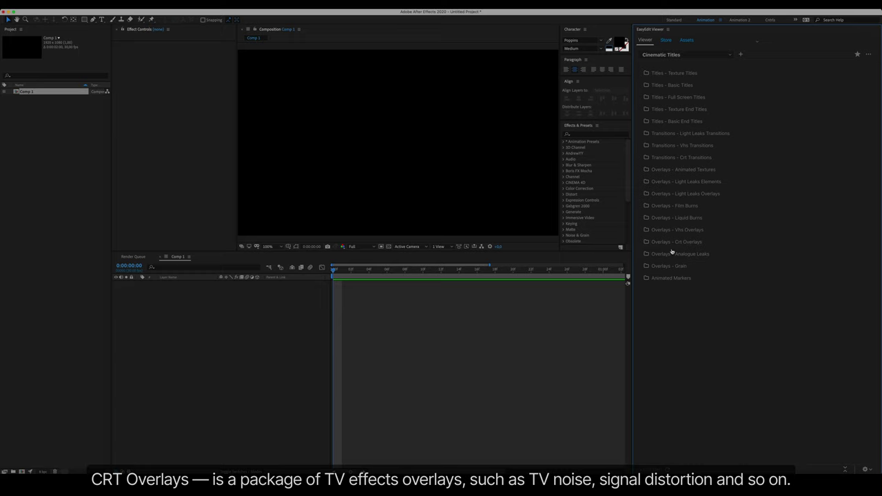
click(675, 243)
scroll(746, 188, down, 5)
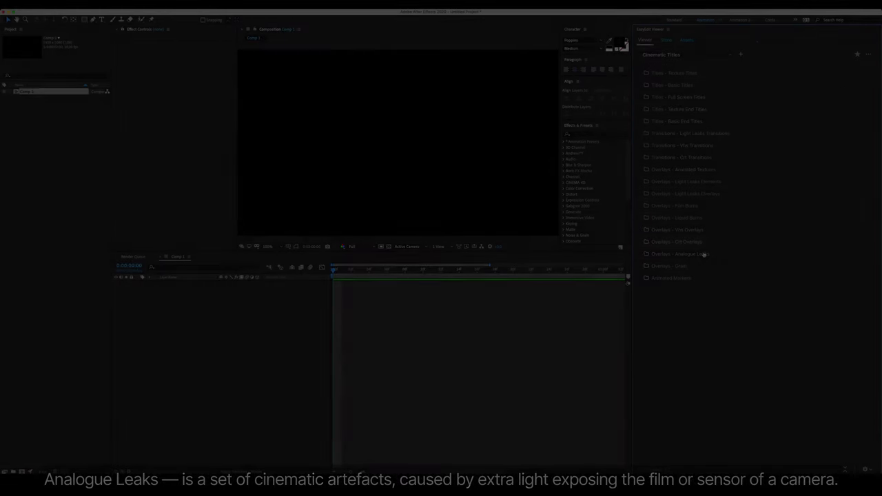
Open the Analogue Leaks collection and scroll through its previews
click(702, 254)
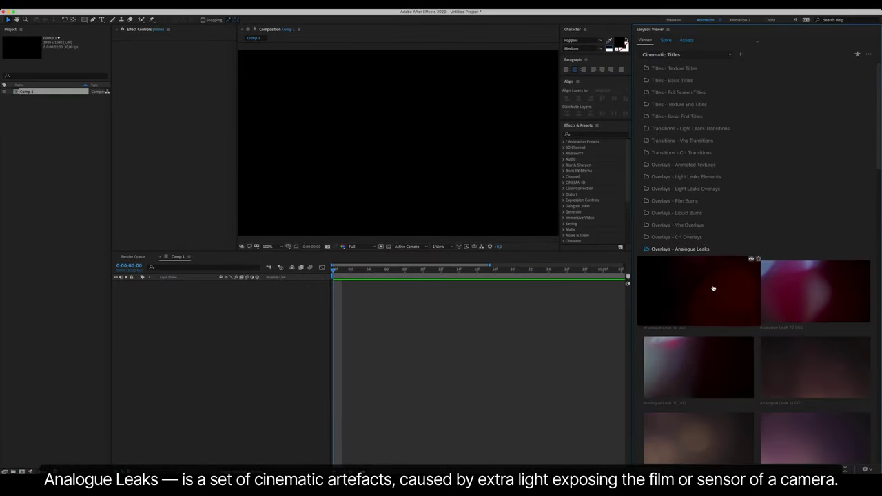
scroll(715, 263, down, 1)
scroll(714, 263, down, 2)
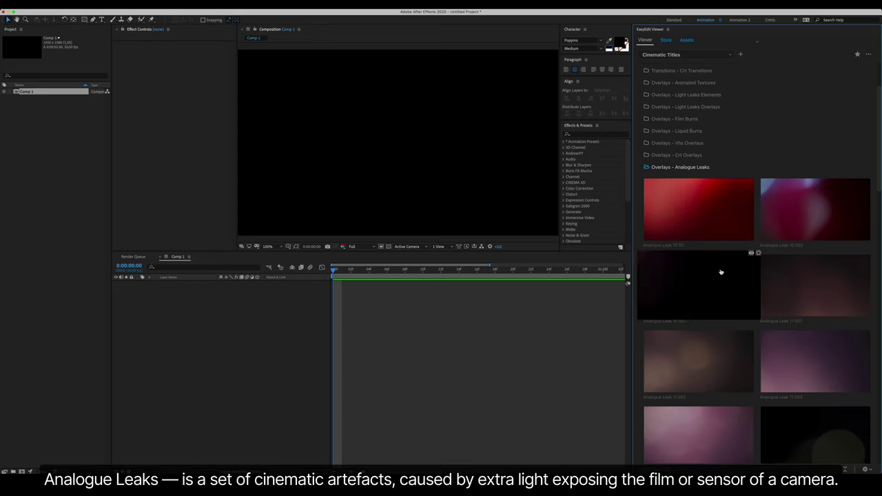
scroll(722, 269, down, 4)
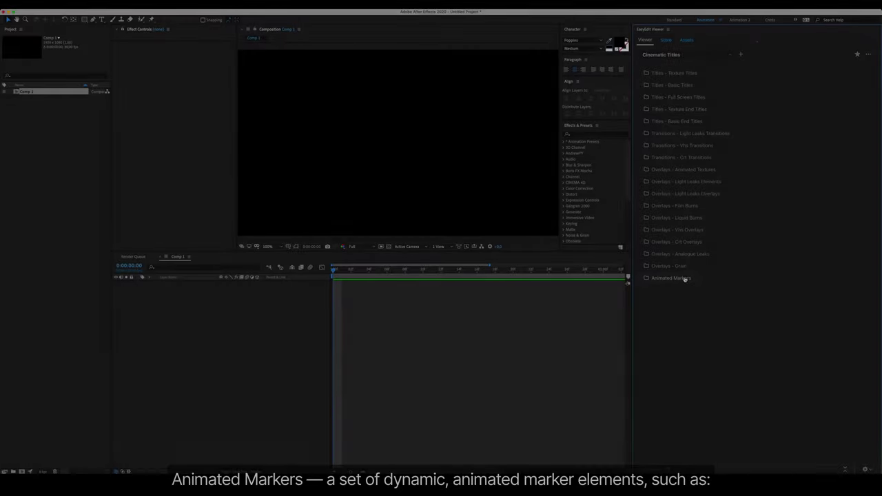
Open Animated Markers and scroll through the arrow, circle and cross marker thumbnails
click(684, 278)
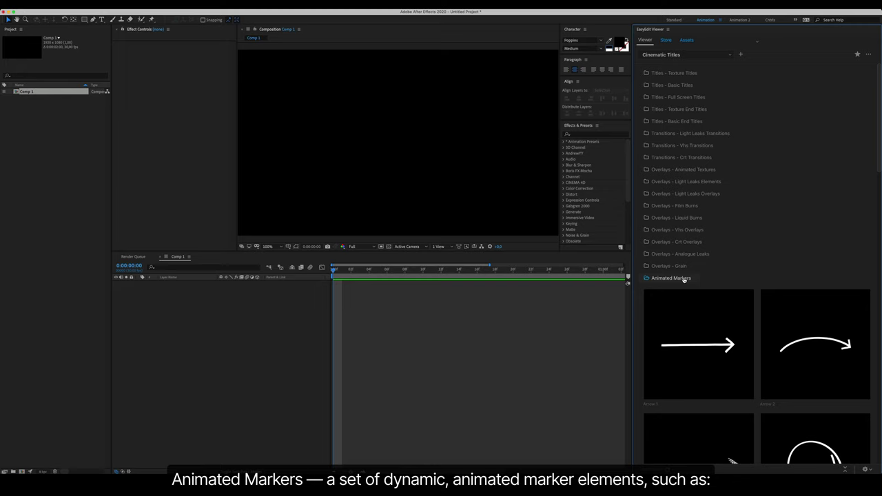
scroll(707, 328, down, 3)
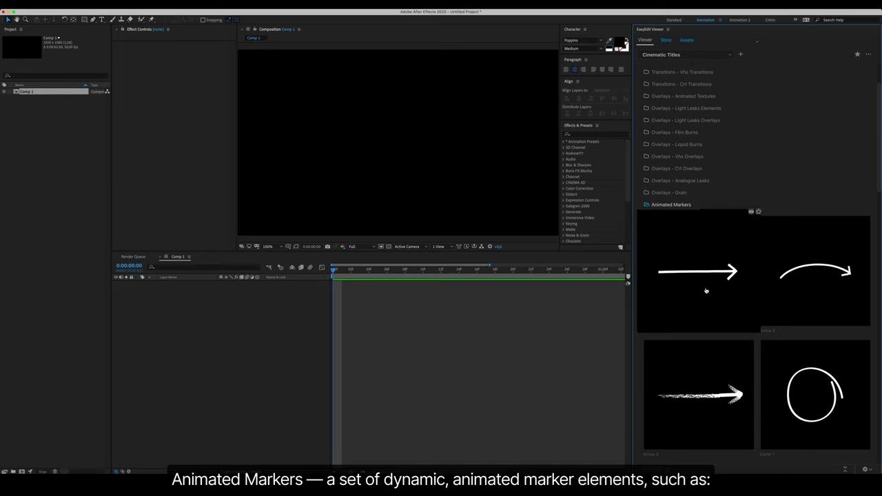
scroll(707, 366, down, 4)
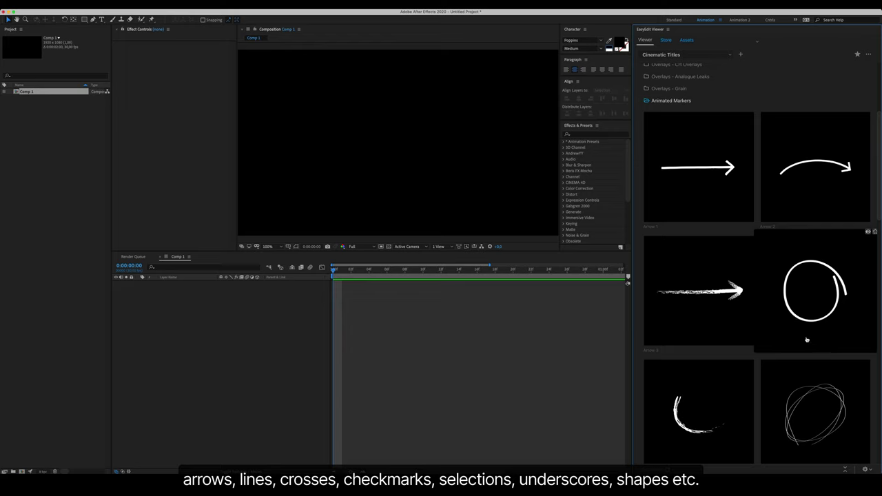
scroll(807, 324, down, 5)
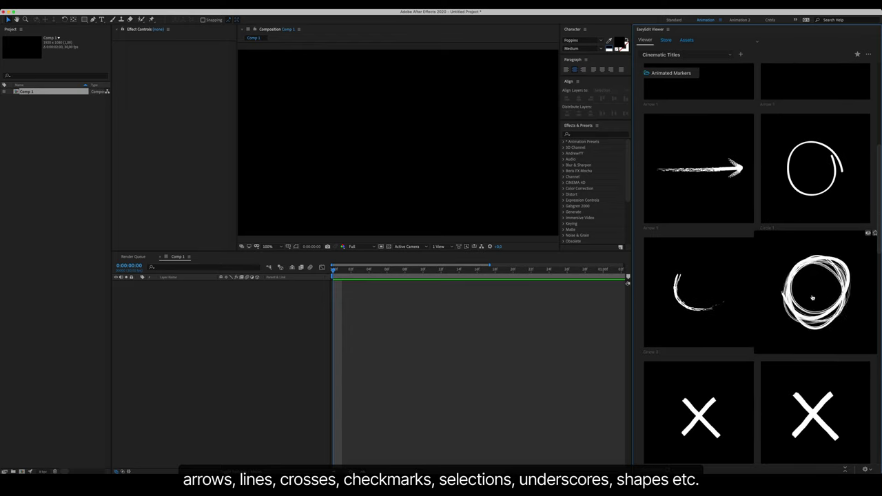
scroll(812, 298, down, 2)
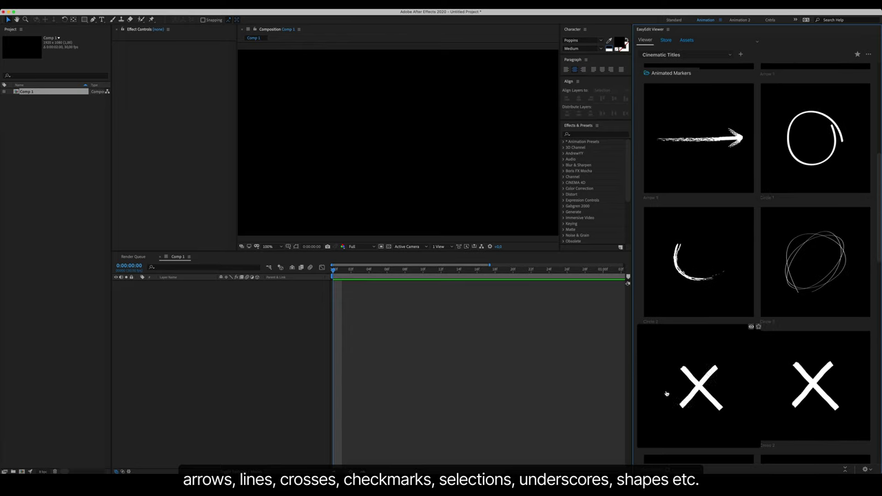
scroll(665, 394, down, 1)
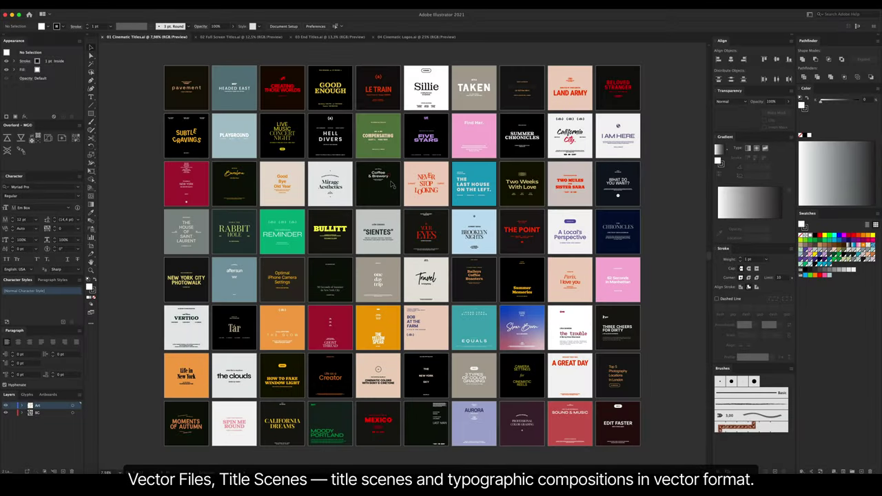
Zoom in on the title-scene grid with panels hidden and pan across the artboards
key(super+equal)
key(super+equal)
key(super+equal)
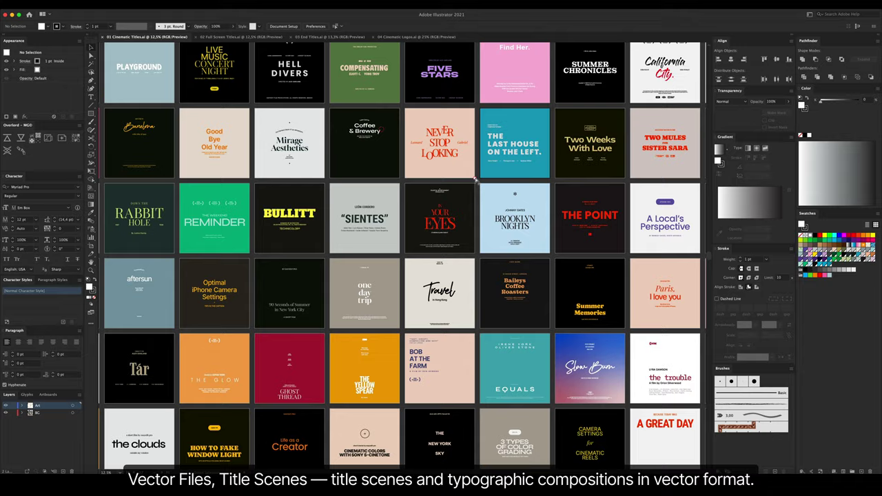
key(Tab)
scroll(393, 212, left, 3)
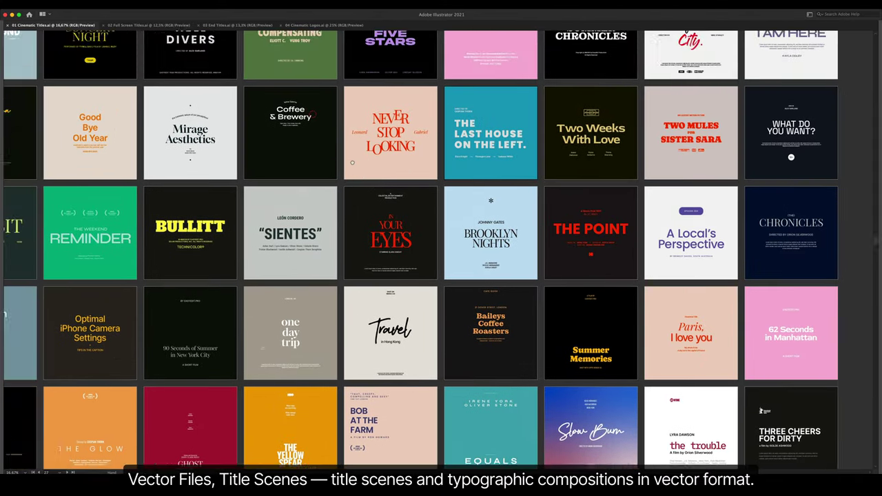
scroll(392, 212, up, 8)
scroll(569, 309, down, 12)
scroll(569, 309, right, 4)
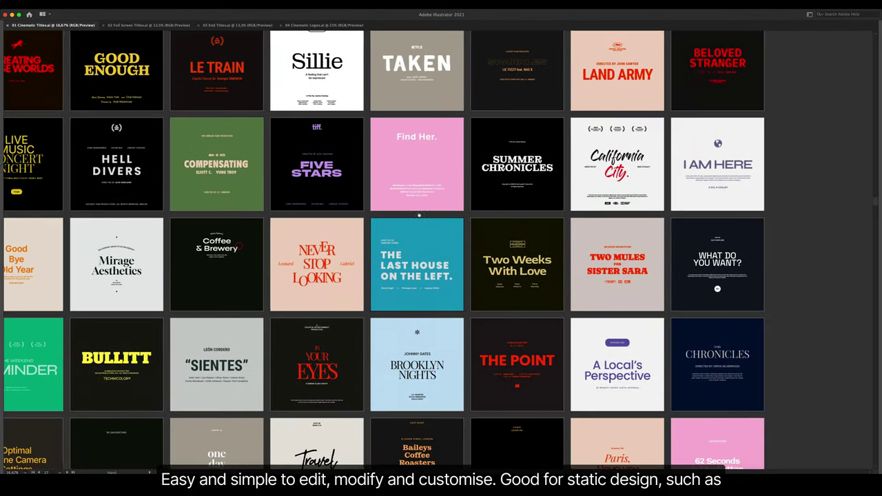
scroll(631, 227, left, 2)
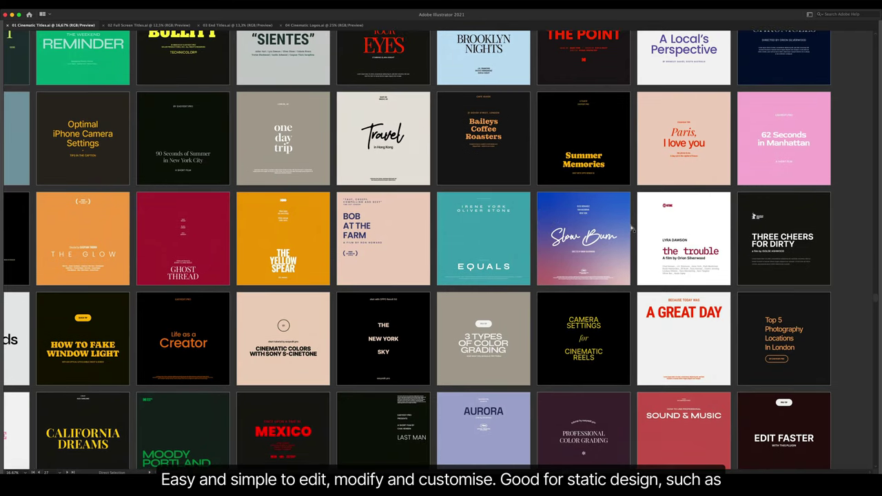
Zoom closer on the title artboards, then zoom out and centre the whole grid
key(super+equal)
key(super+equal)
key(super+equal)
scroll(319, 260, left, 16)
scroll(319, 261, down, 9)
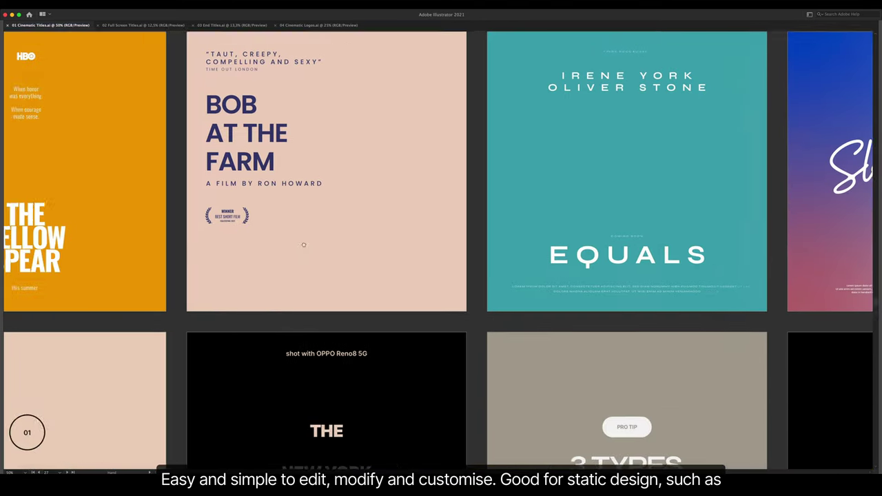
scroll(403, 213, left, 12)
scroll(402, 213, up, 5)
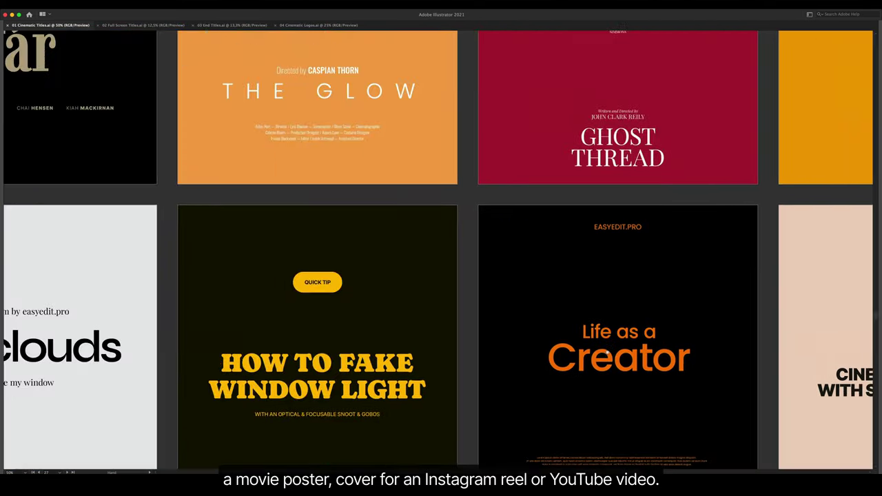
key(super+minus)
key(super+minus)
key(super+minus)
key(super+minus)
key(super+minus)
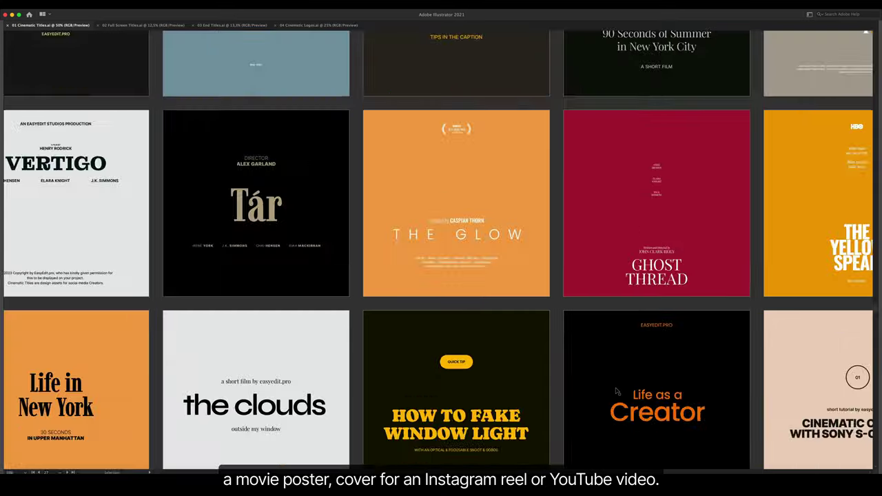
drag(450, 300, 505, 277)
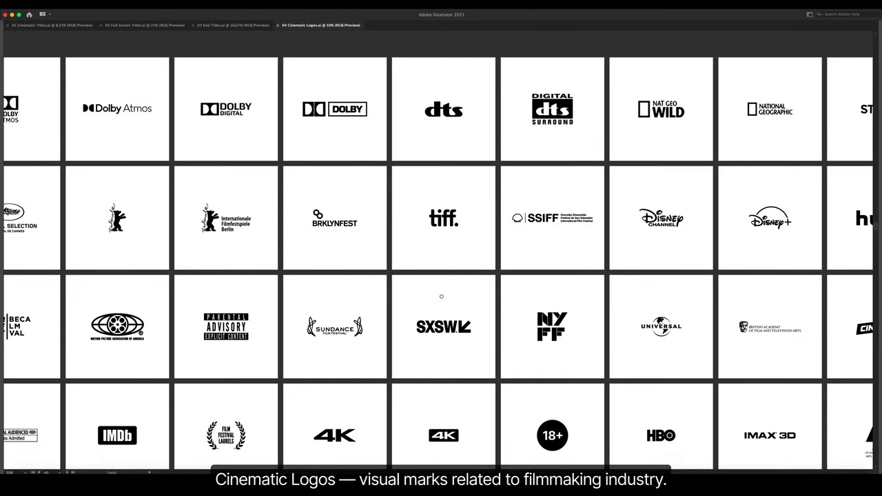
Pan around the Cinematic Logos artboards to look over the film logos like Dolby and IMAX 3D
scroll(441, 296, left, 5)
scroll(440, 296, up, 1)
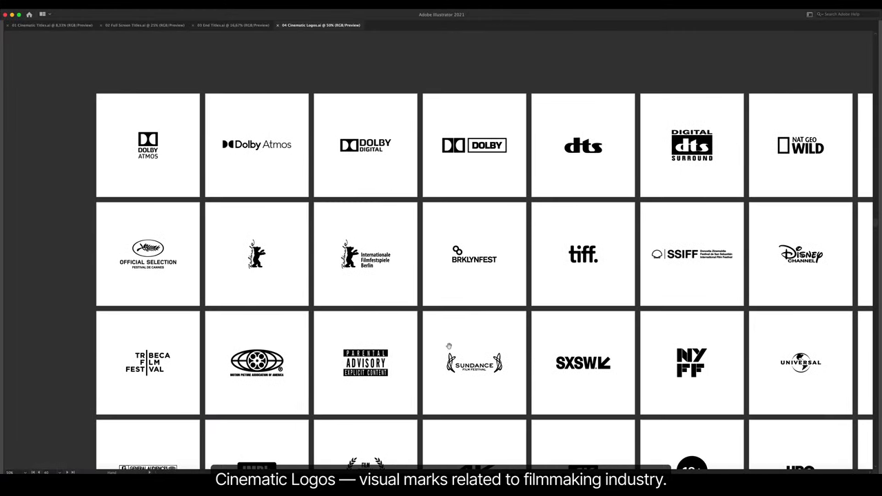
scroll(441, 275, right, 5)
scroll(441, 275, down, 2)
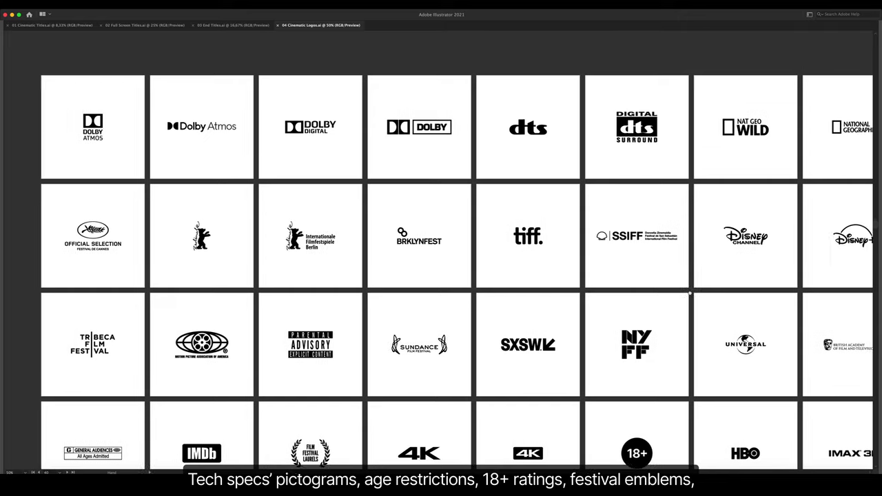
scroll(598, 270, right, 5)
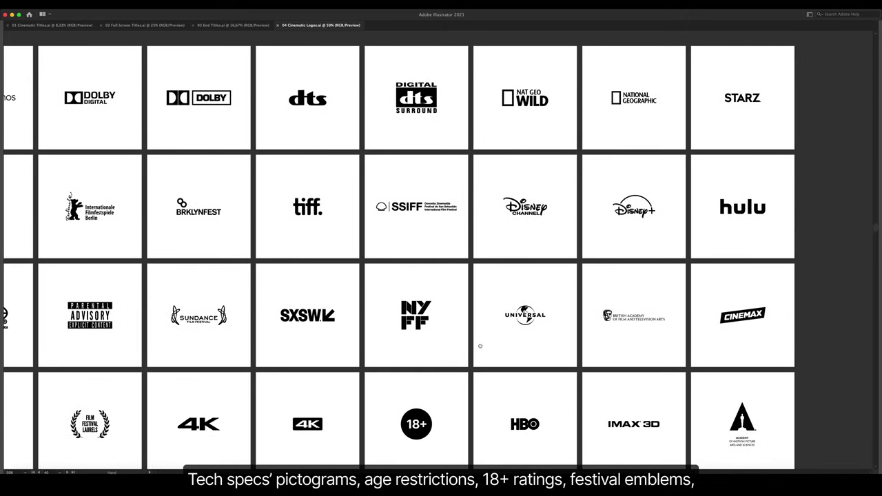
scroll(512, 265, down, 4)
scroll(512, 264, left, 1)
scroll(511, 264, down, 10)
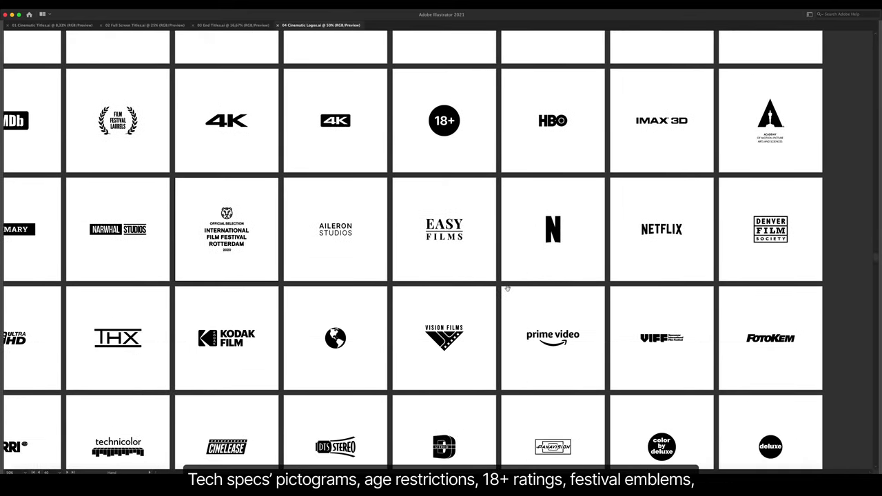
scroll(504, 300, down, 5)
scroll(489, 274, up, 5)
scroll(490, 274, left, 10)
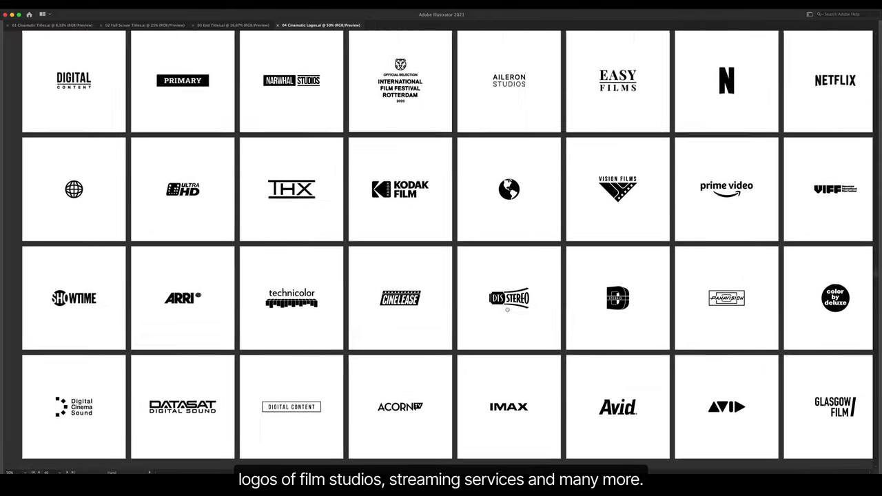
scroll(531, 305, down, 3)
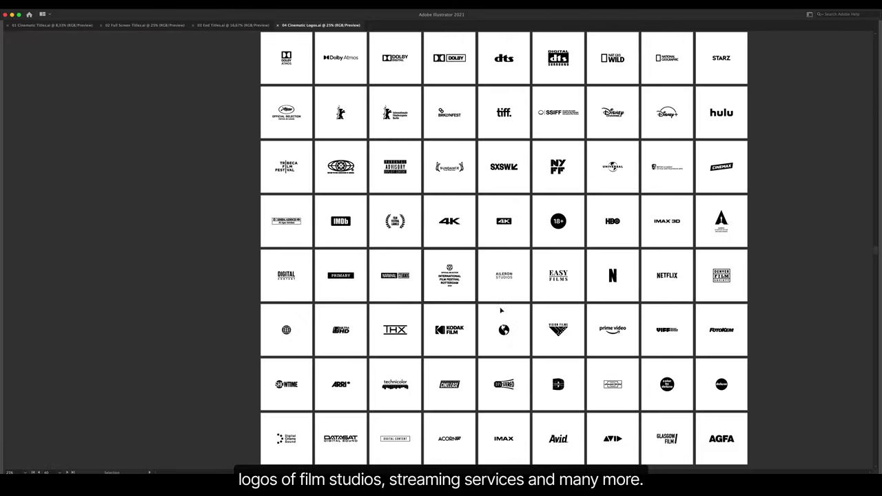
scroll(512, 297, down, 2)
scroll(496, 282, right, 3)
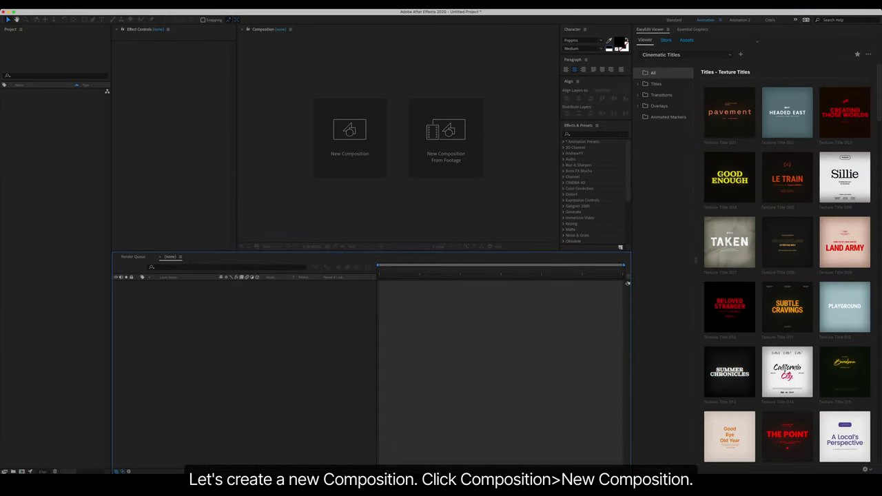
Create Comp 1 as a 3840×2160, 30 fps composition from the Composition menu
click(96, 4)
click(103, 14)
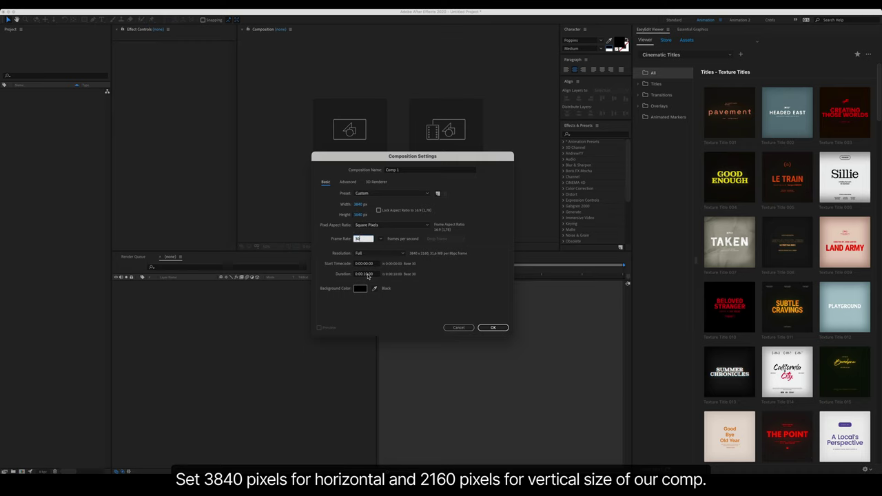
click(494, 328)
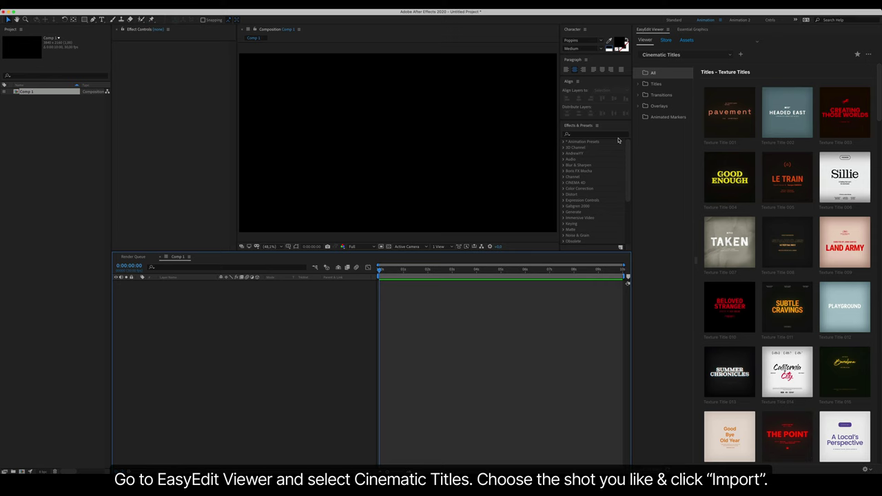
Select the Cinematic Titles pack in EasyEdit Viewer and browse its Texture Titles
click(661, 54)
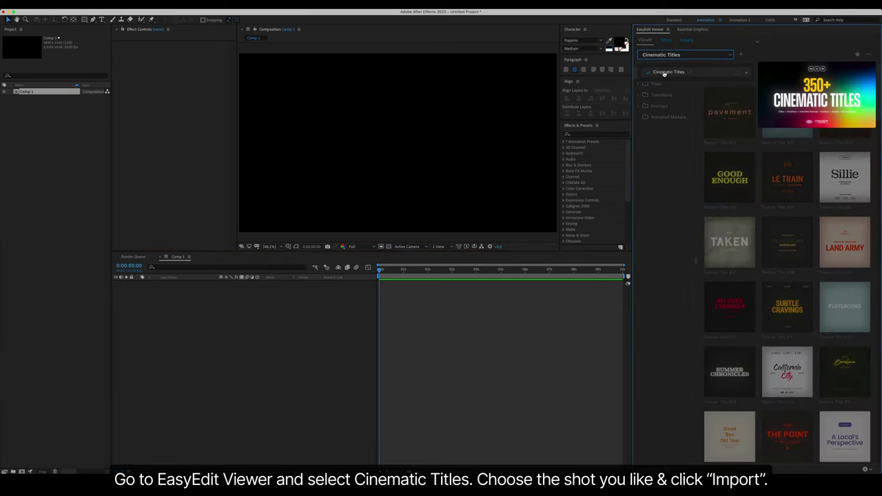
click(665, 72)
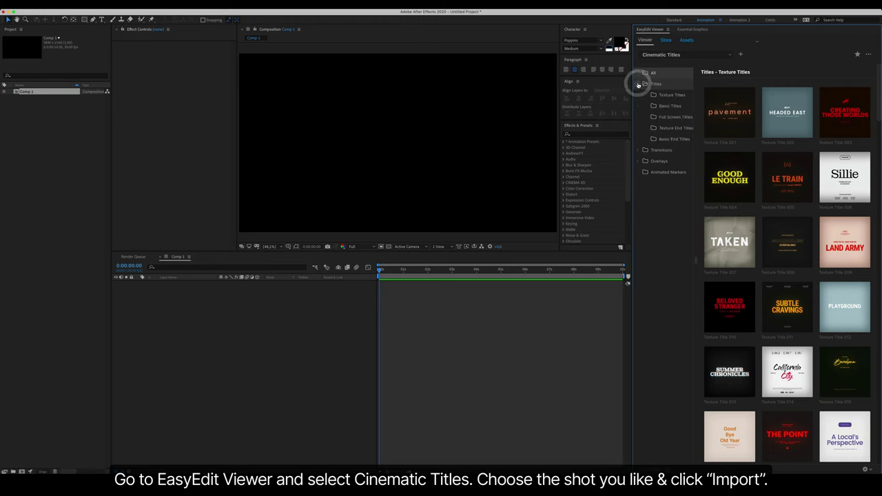
click(659, 95)
mouse_move(745, 196)
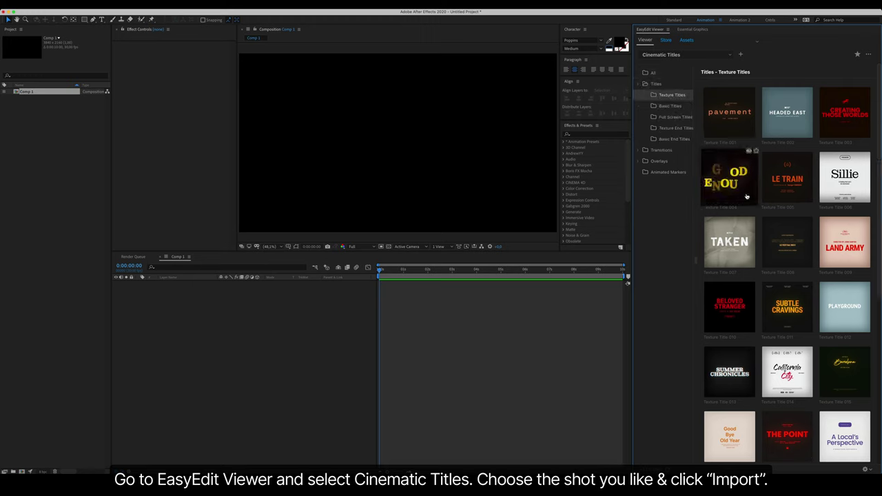
mouse_move(734, 257)
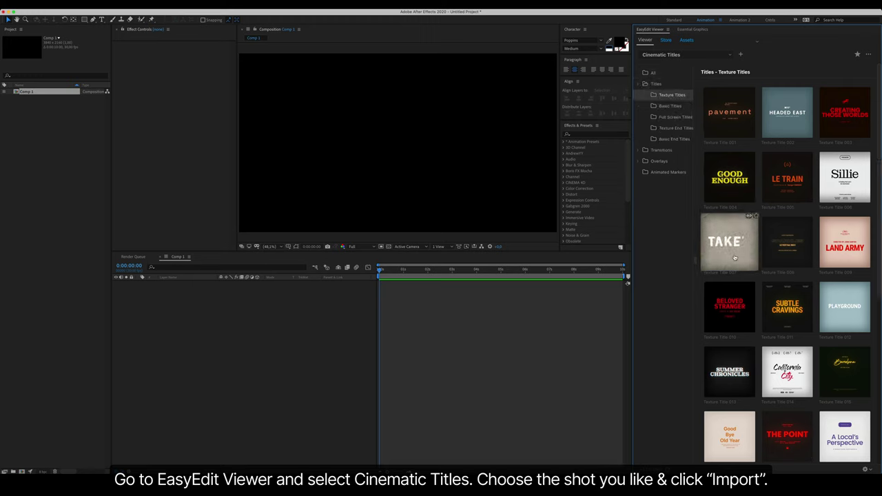
Browse Basic Titles and import Basic Title 027, 'Paris, I love you', into Comp 1
click(669, 106)
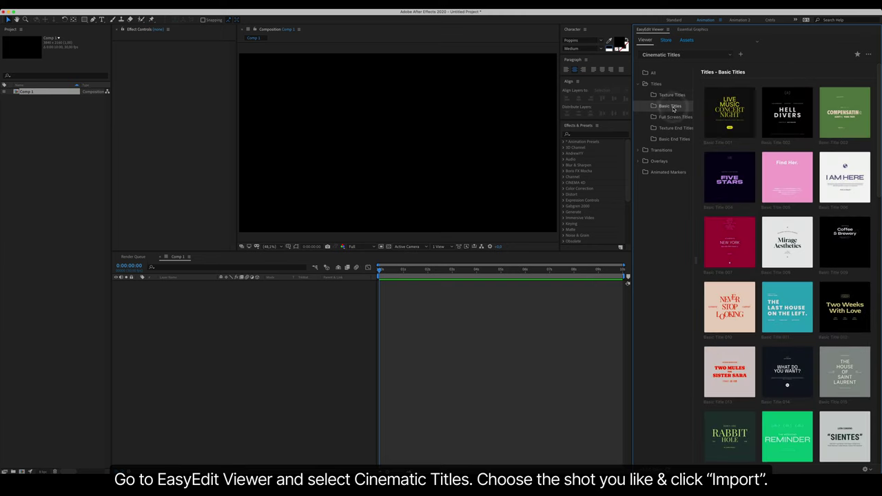
mouse_move(727, 243)
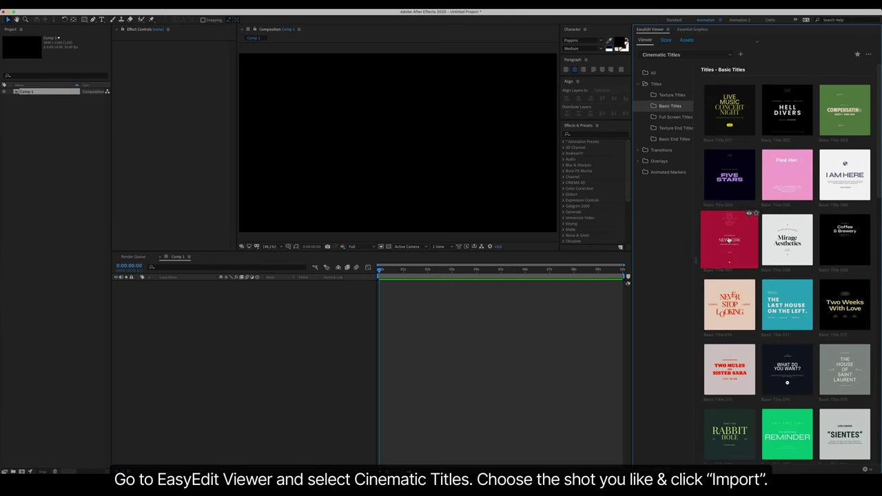
scroll(728, 241, down, 3)
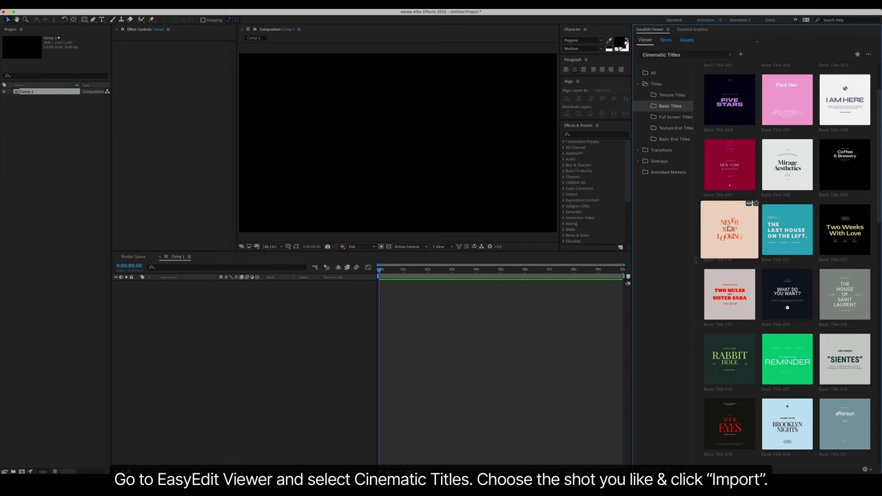
mouse_move(795, 297)
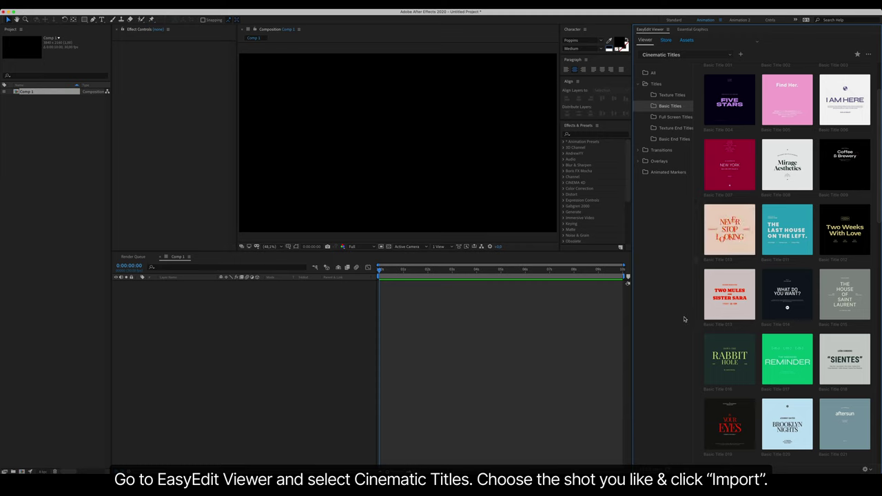
scroll(695, 320, down, 6)
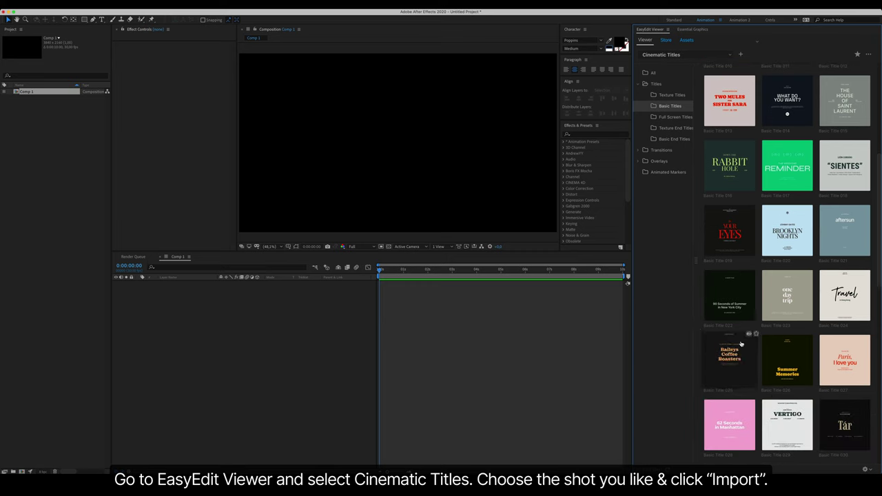
mouse_move(775, 312)
mouse_move(846, 359)
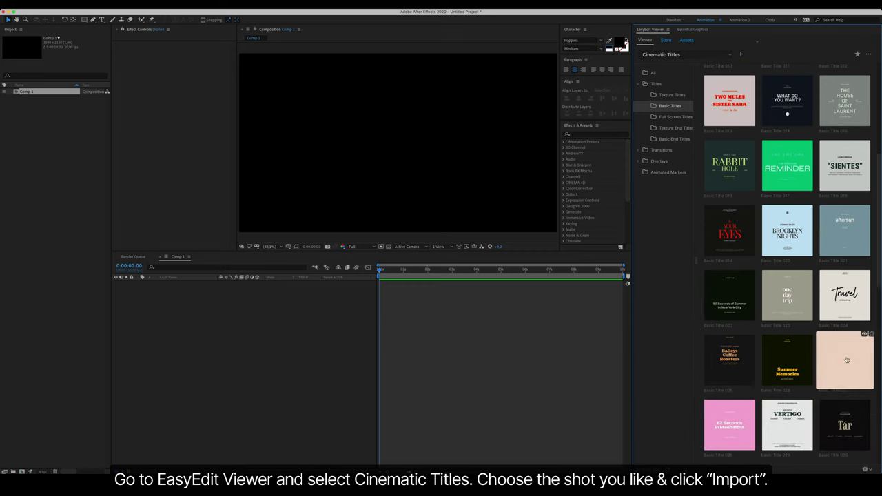
click(846, 358)
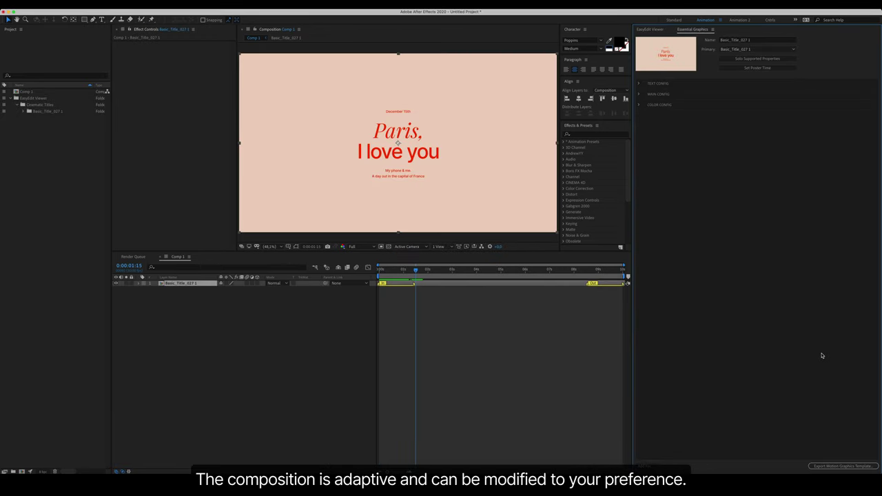
Preview the title, drag the Basic_Title_027 out-point earlier, and preview again
click(538, 326)
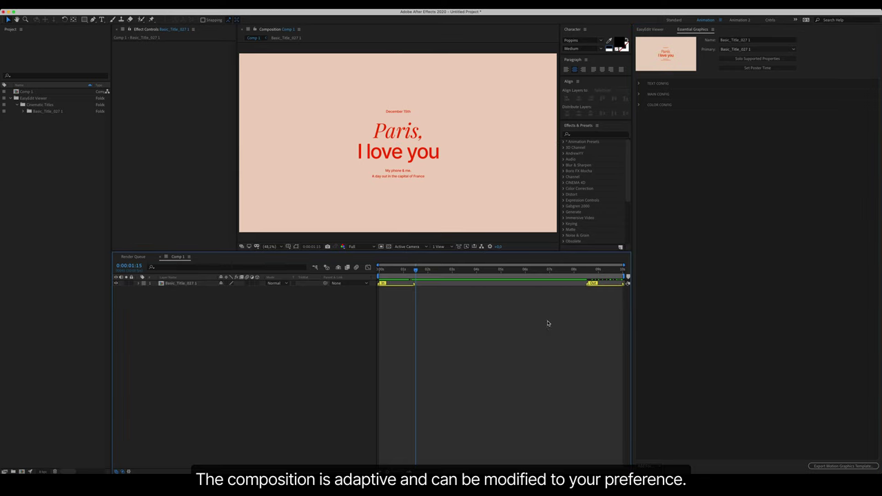
key(space)
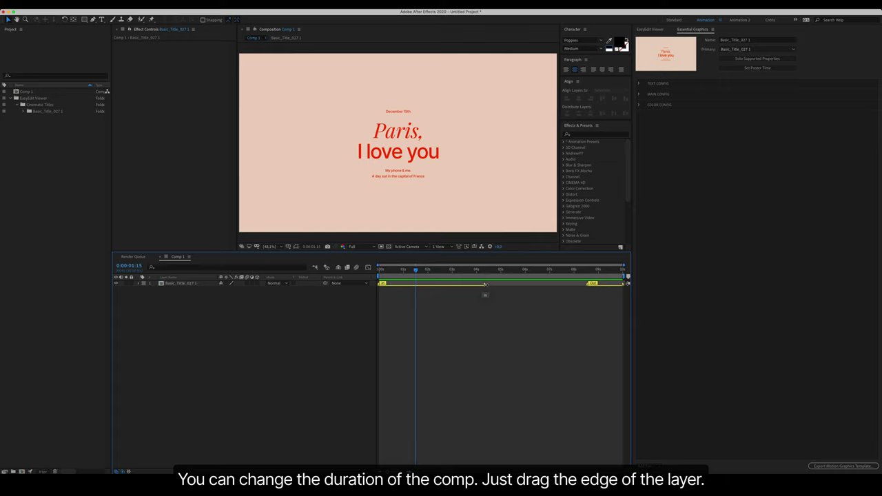
click(486, 284)
click(502, 331)
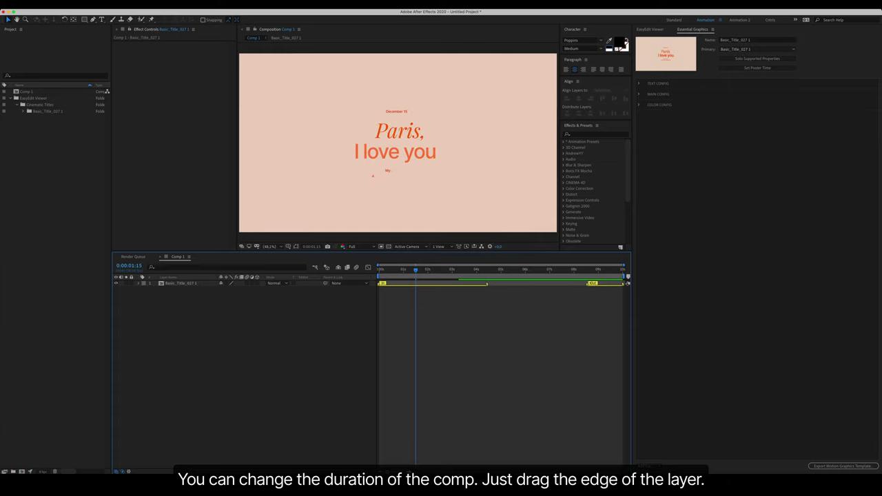
drag(576, 284, 538, 284)
click(534, 316)
key(space)
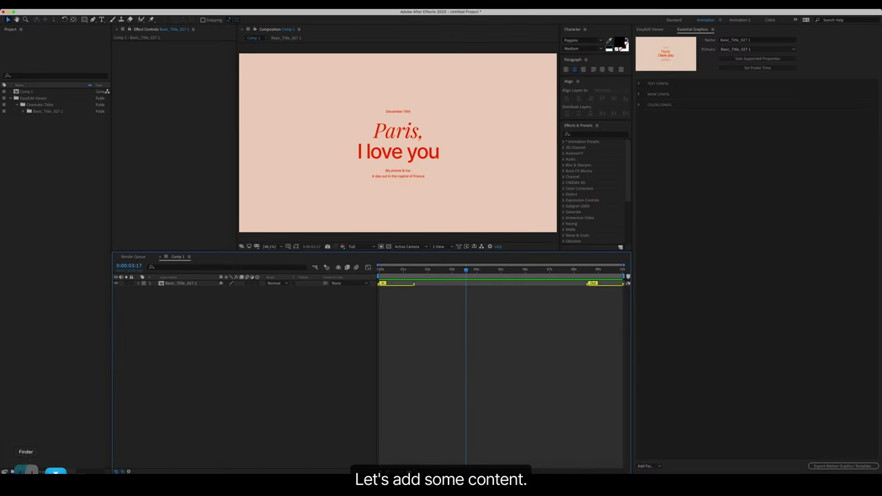
Import the silhouette light-rays Color Projection clip and place it below the title in Comp 1
click(28, 470)
click(431, 307)
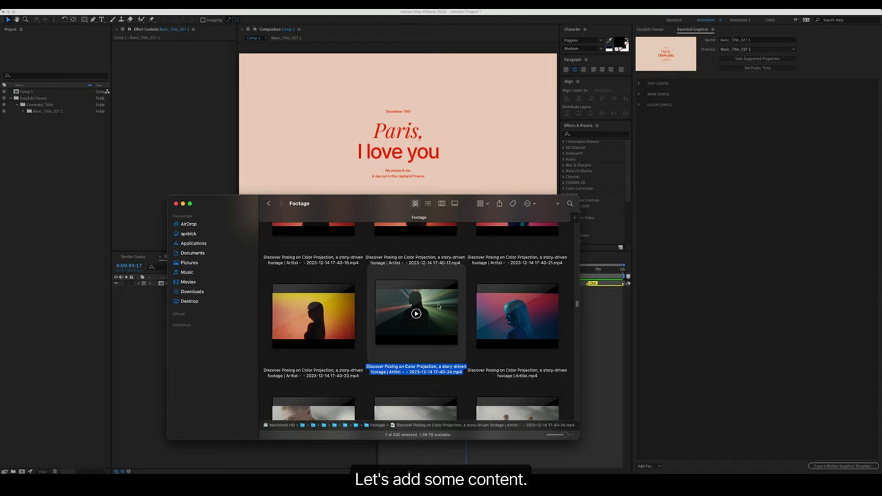
drag(435, 301, 41, 177)
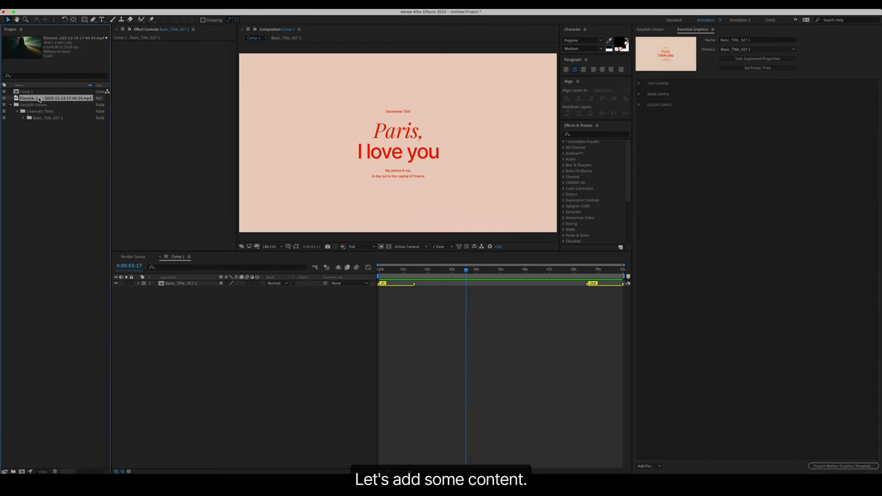
drag(38, 98, 241, 349)
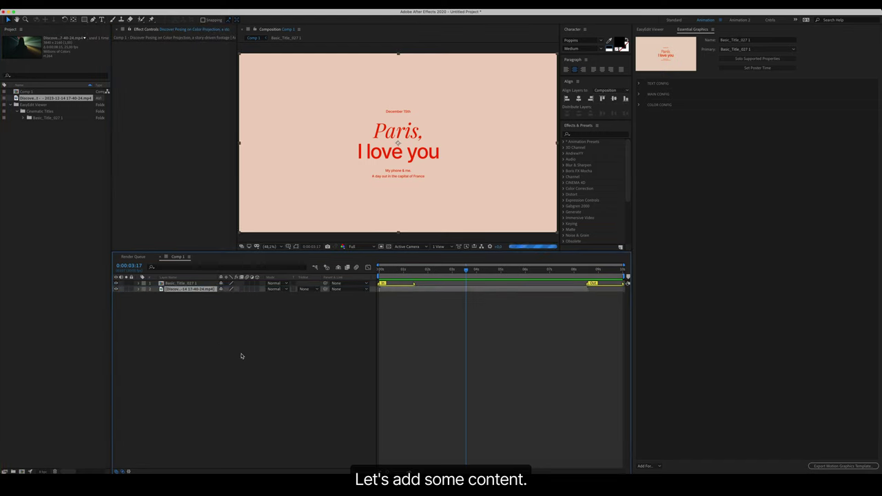
click(423, 283)
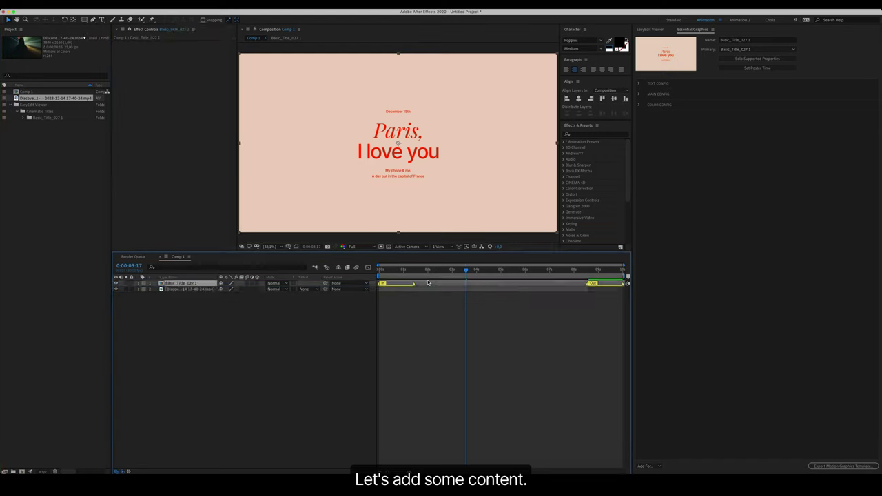
Set Opacity BG to 0% and spread the small top and bottom text lines apart
click(639, 95)
drag(748, 107, 722, 107)
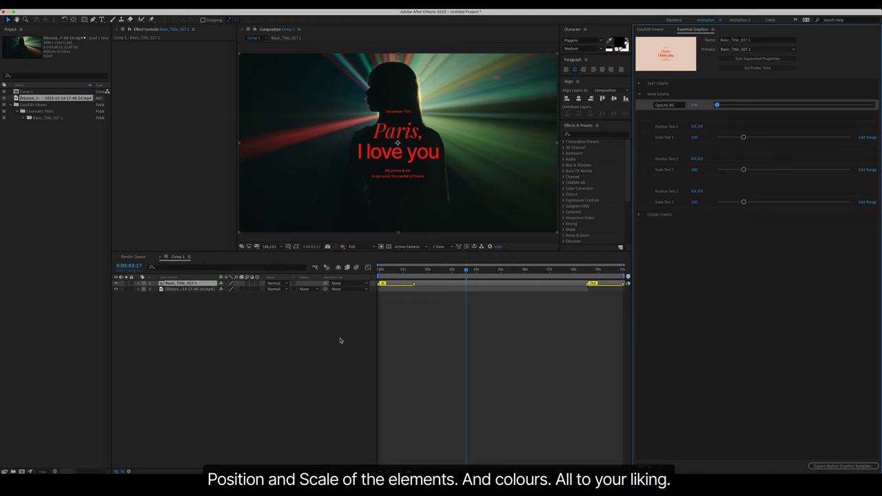
click(698, 126)
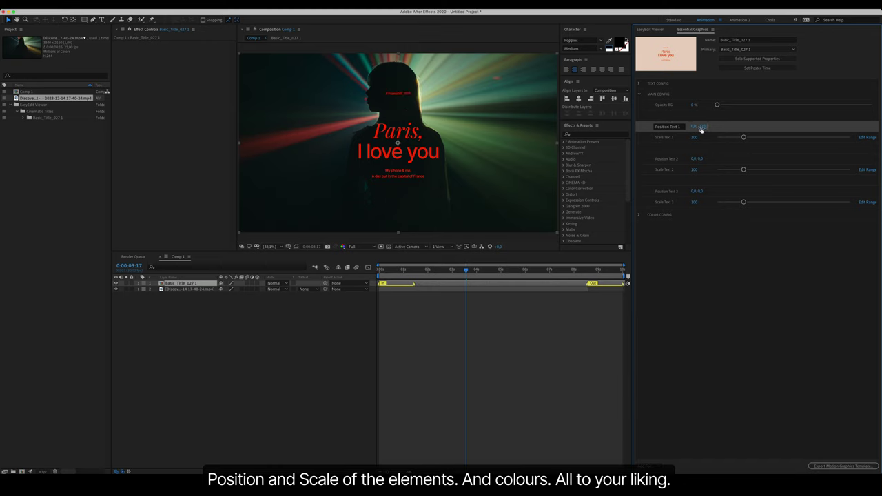
click(516, 348)
drag(693, 129, 705, 127)
drag(698, 192, 710, 158)
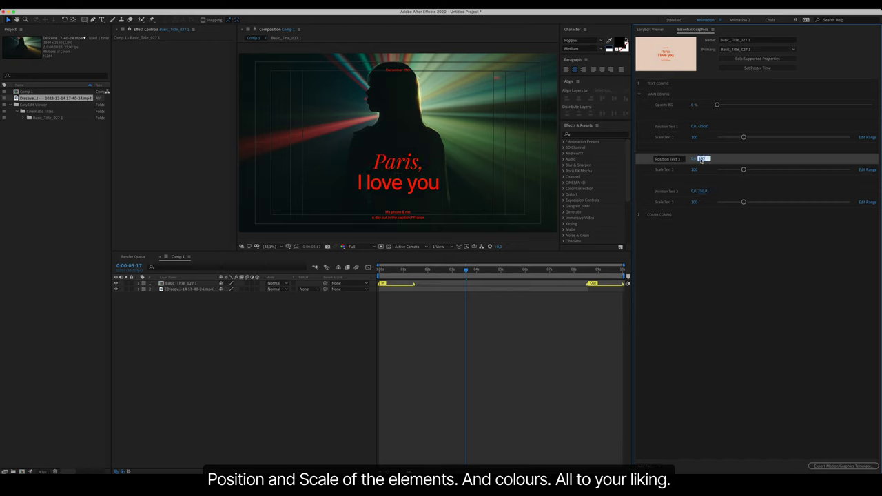
click(638, 94)
Change the headline lines to 'Time to' and 'move on'
click(639, 84)
double_click(699, 138)
text(T)
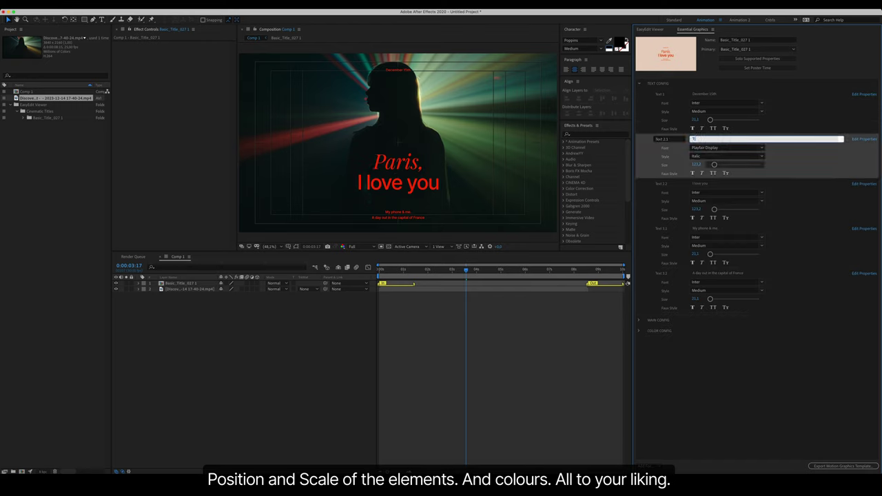
text(ime to)
double_click(743, 184)
text(H)
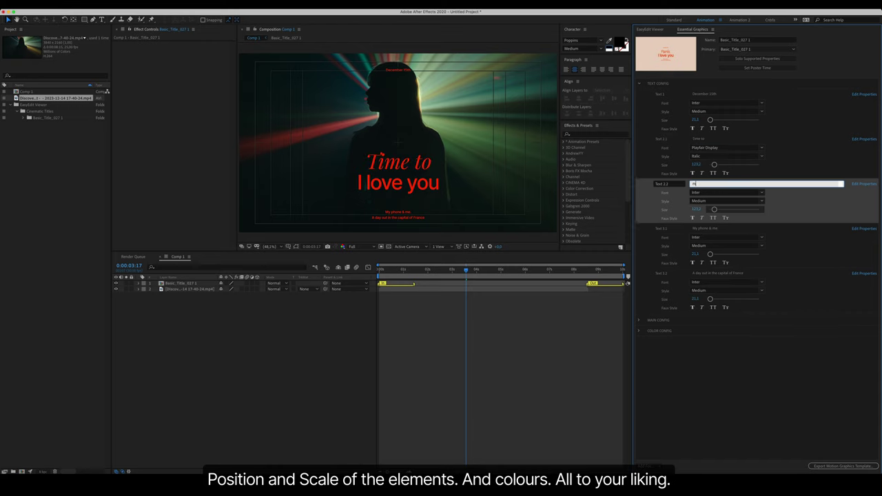
text(ove on)
click(773, 339)
click(550, 363)
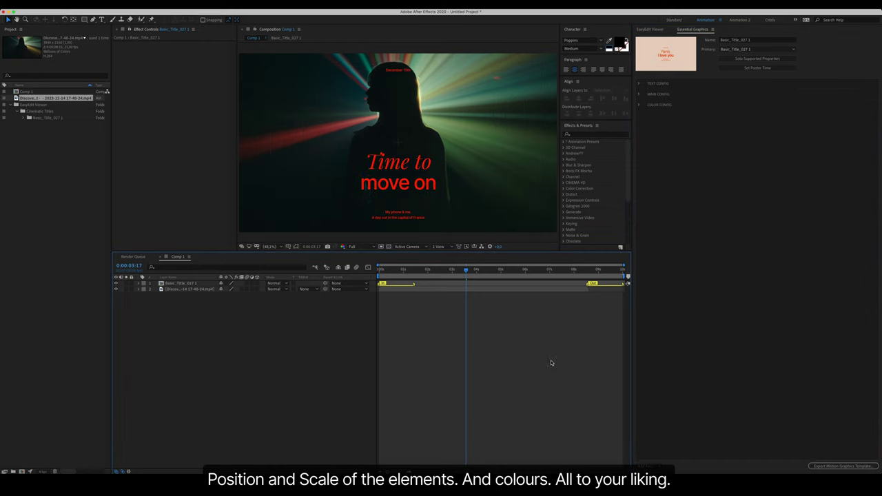
Set the text colour to white FFFFFF and play the title over the footage
click(639, 105)
click(697, 115)
key(Return)
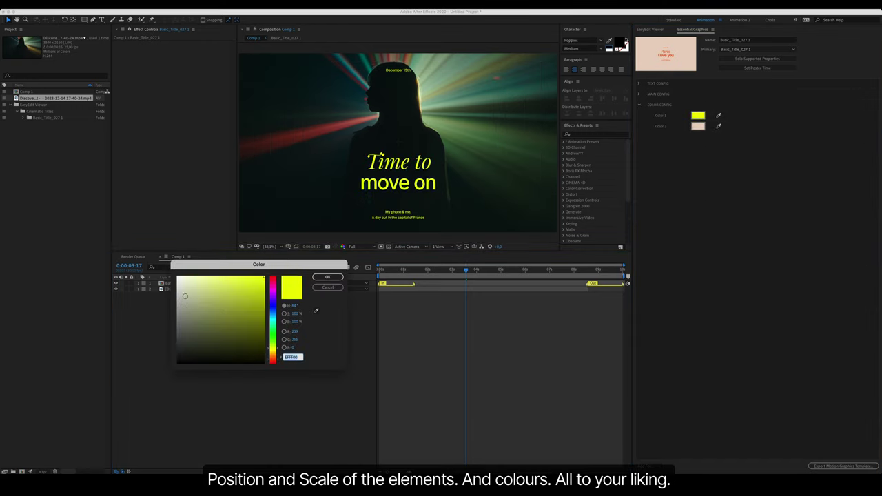
text(FFFFFF)
key(Return)
click(321, 339)
key(space)
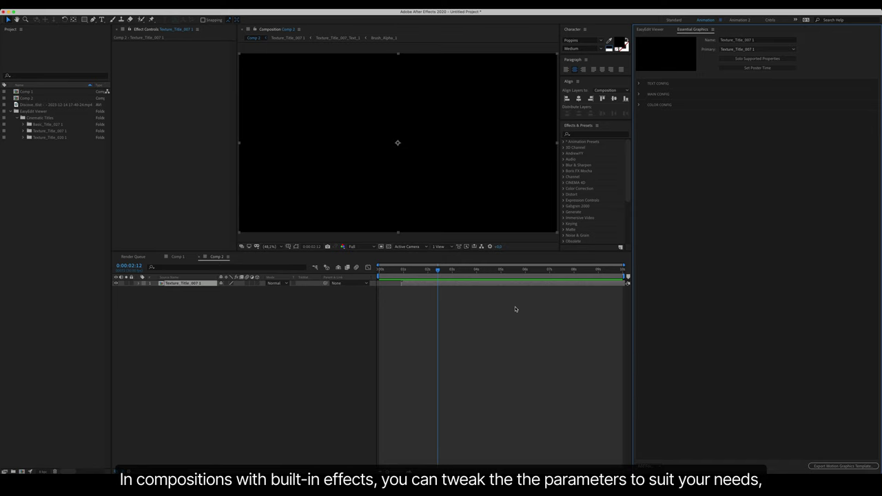
Preview the TAKEN title, then set its background and texture opacity to 0%
click(404, 284)
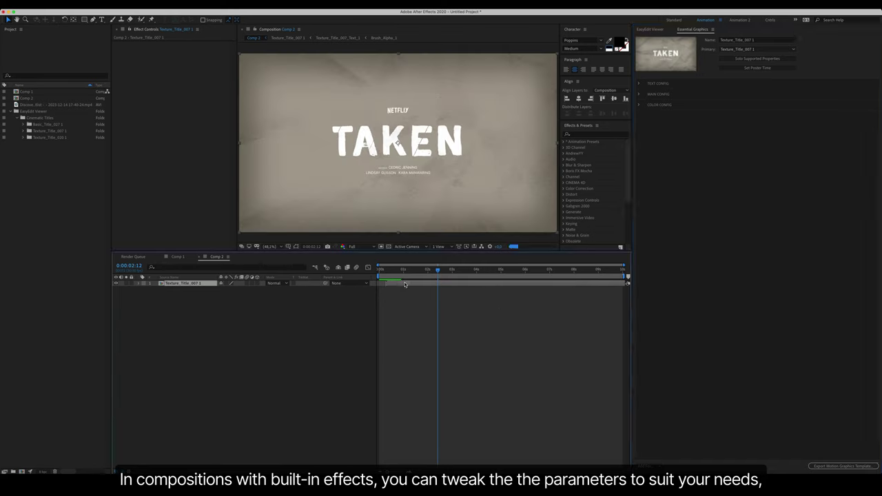
click(492, 338)
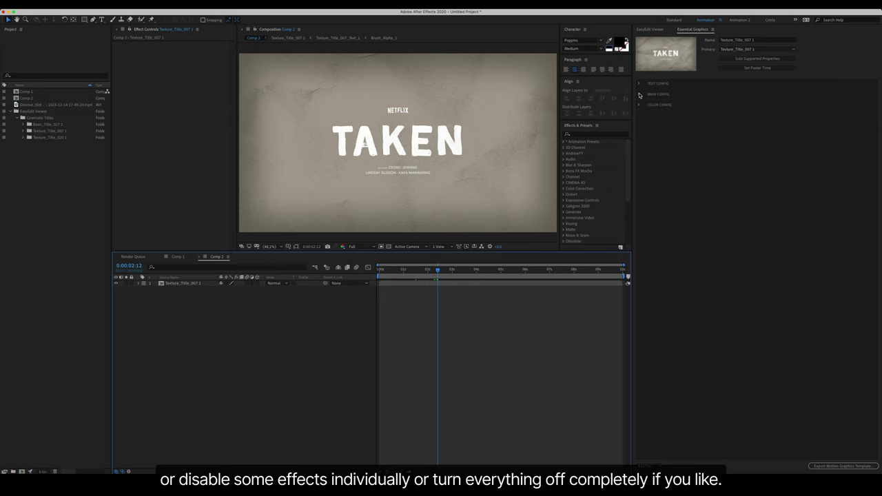
key(space)
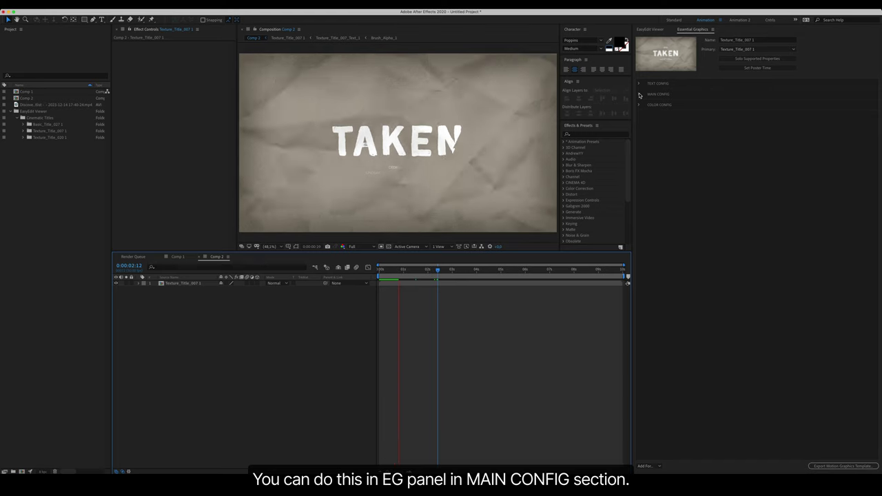
click(638, 94)
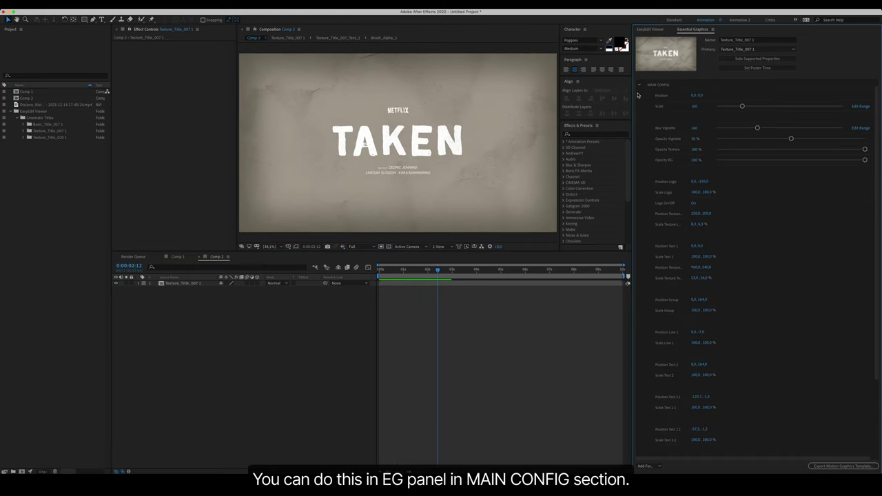
click(716, 159)
click(716, 148)
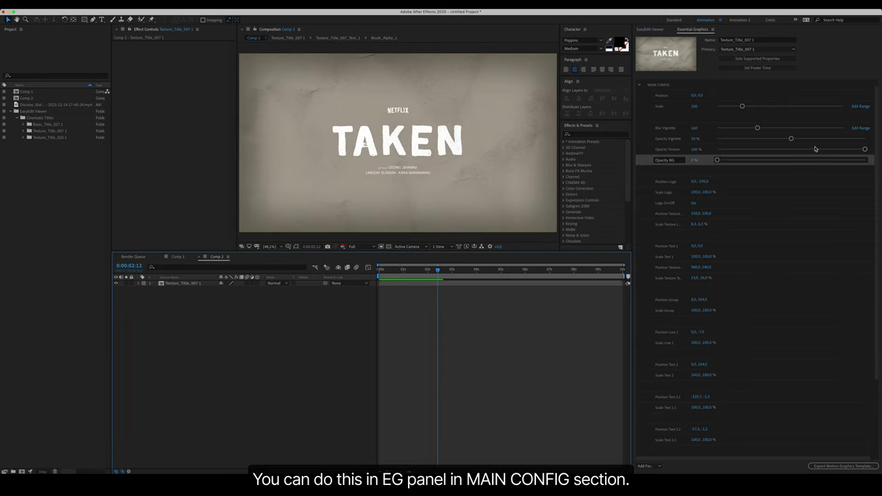